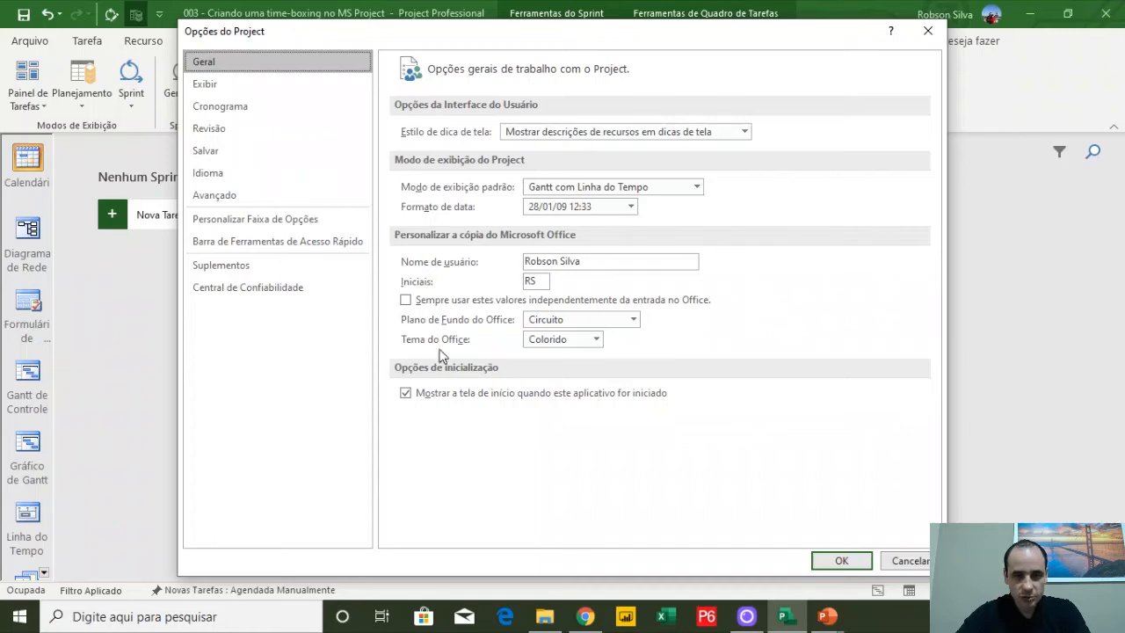
Set the default date format to 28/01/09 in the general project options
{"action": "left_click", "coordinate": [628, 206]}
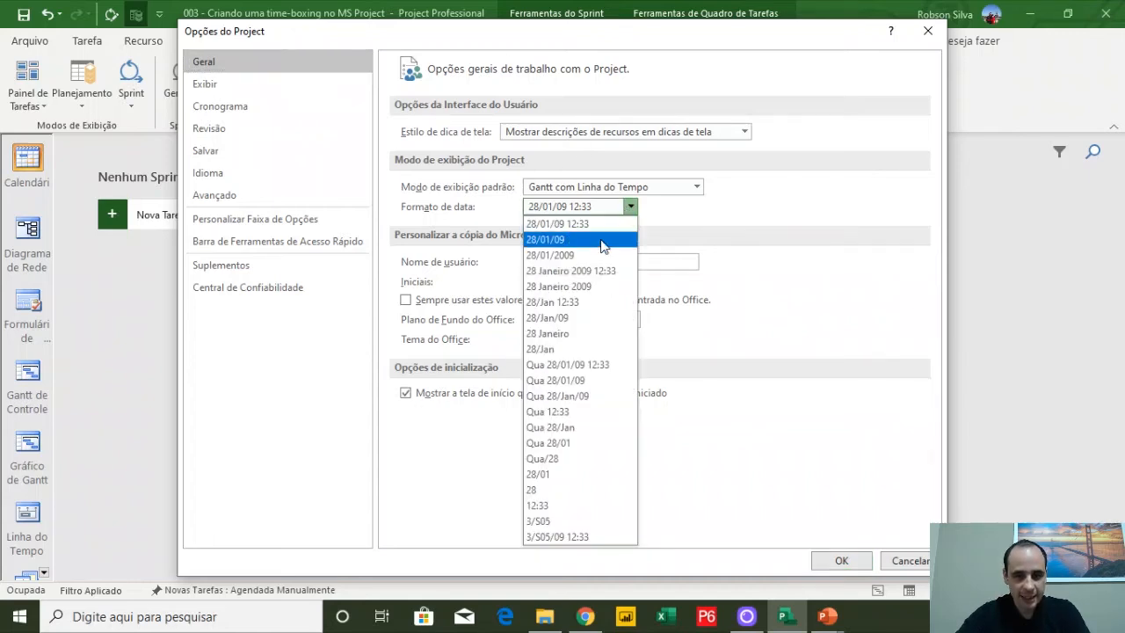
{"action": "left_click", "coordinate": [606, 239]}
{"action": "left_click", "coordinate": [629, 207]}
{"action": "left_click", "coordinate": [599, 236]}
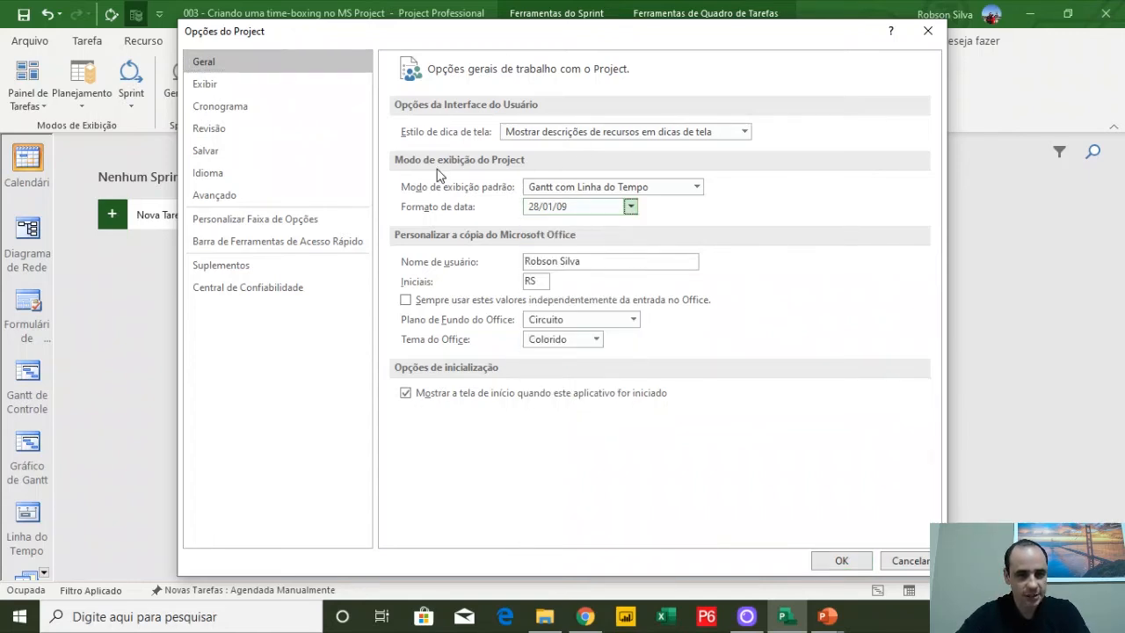
Keep the week starting on Segunda-feira in the schedule calendar options and apply the project options
{"action": "left_click", "coordinate": [232, 108]}
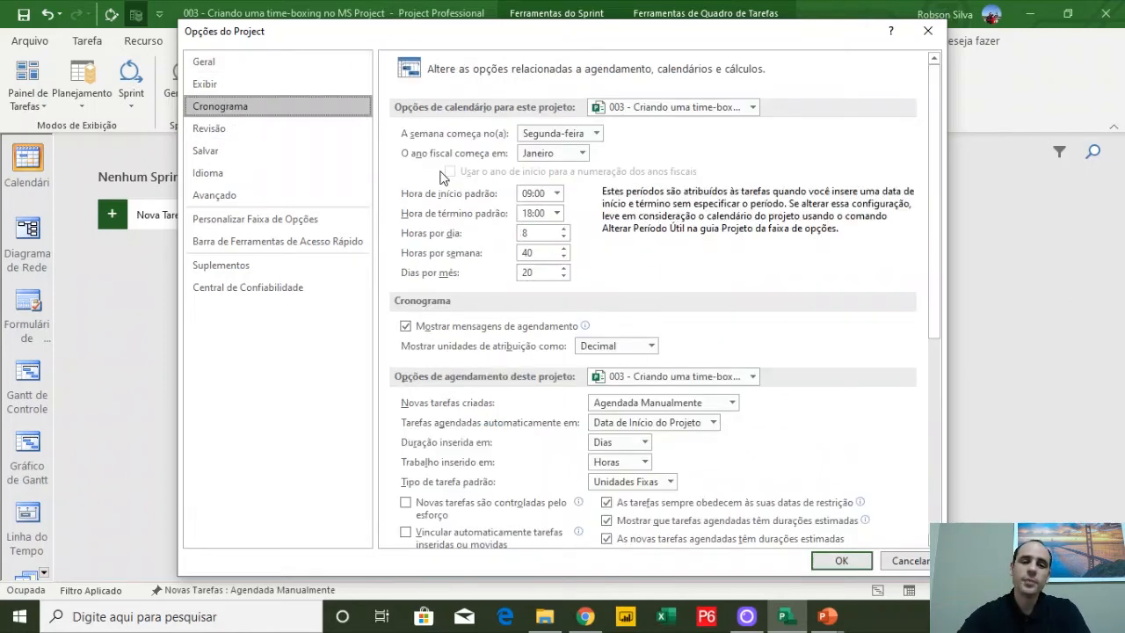
{"action": "left_click", "coordinate": [642, 113]}
{"action": "left_click", "coordinate": [661, 155]}
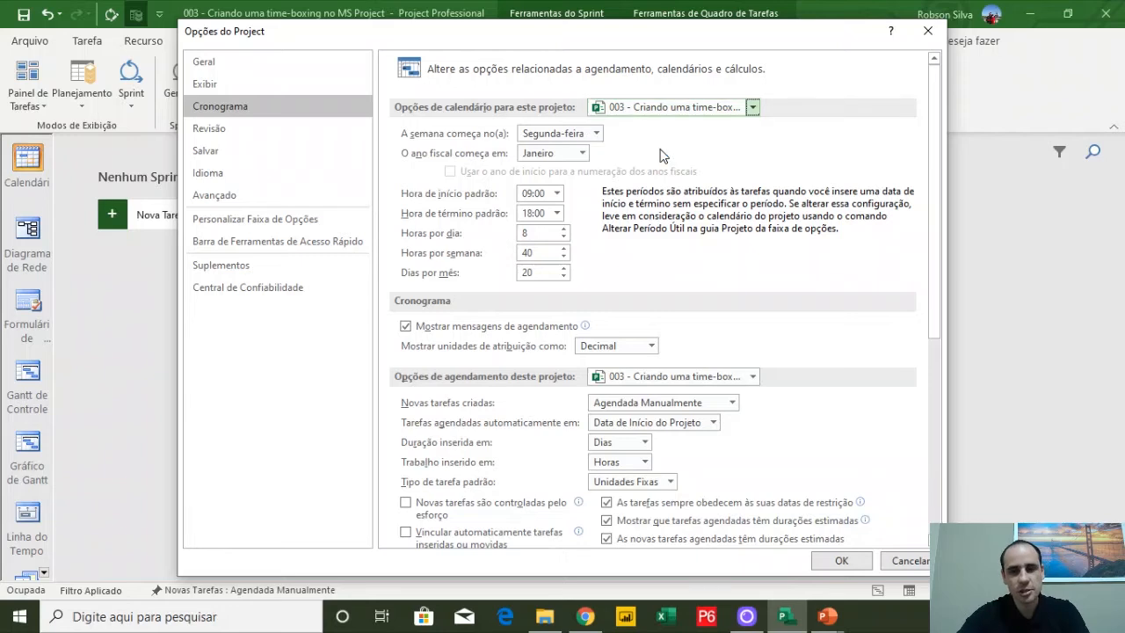
{"action": "left_click", "coordinate": [572, 134]}
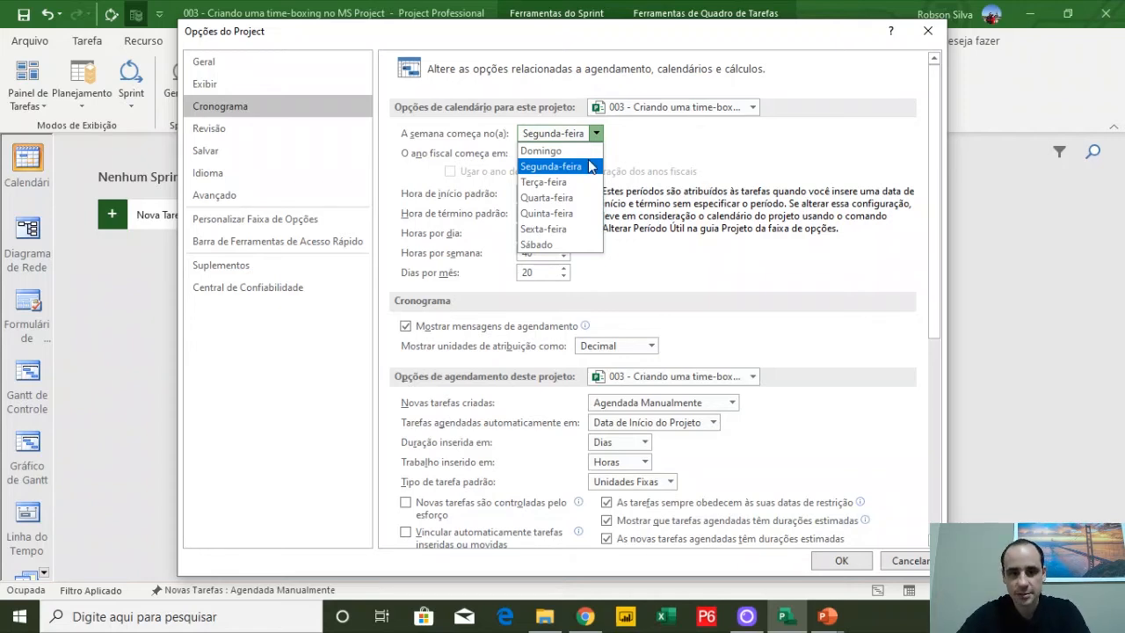
{"action": "left_click", "coordinate": [591, 166]}
{"action": "left_click", "coordinate": [580, 153]}
{"action": "left_click", "coordinate": [545, 158]}
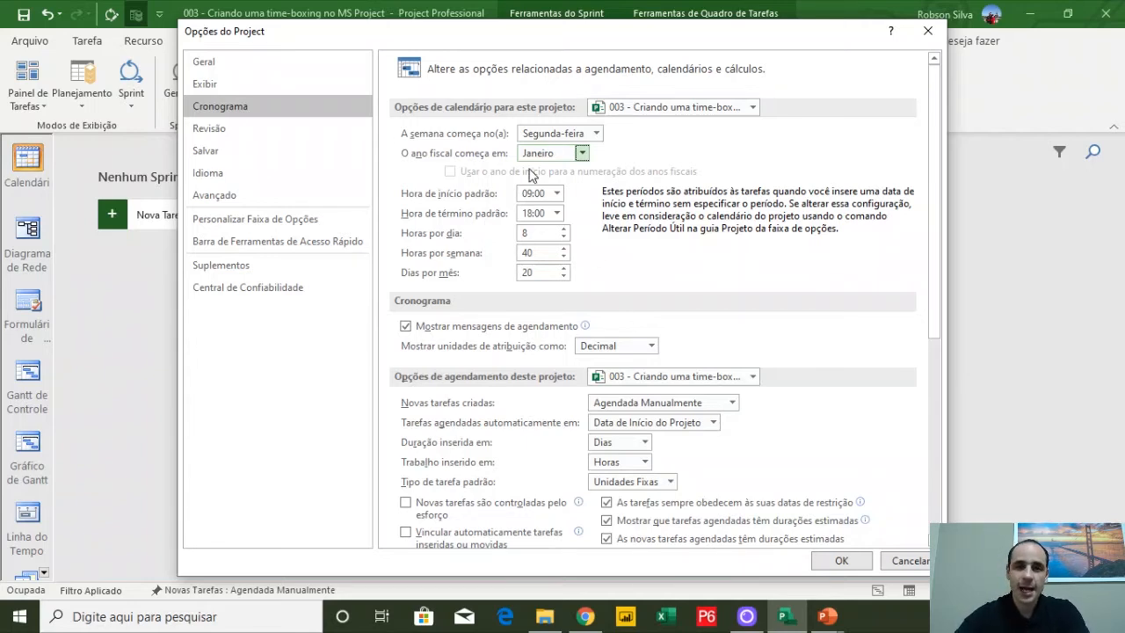
{"action": "left_click", "coordinate": [841, 561]}
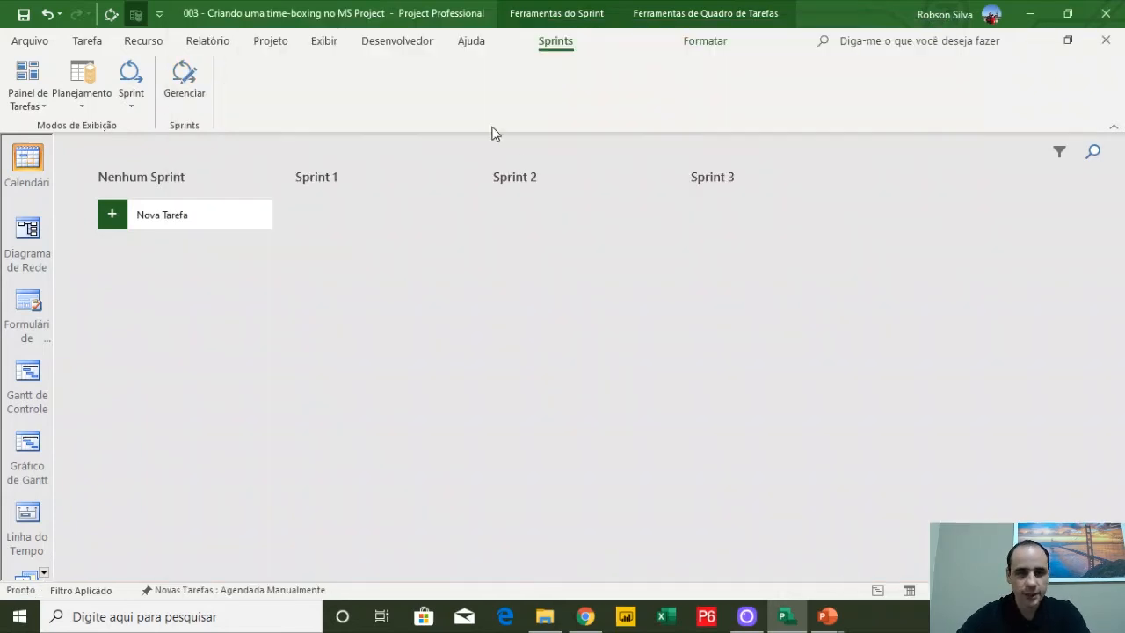
Open Change Working Time and create a new base calendar named Sprint as a copy of the Padrão calendar
{"action": "left_click", "coordinate": [260, 41]}
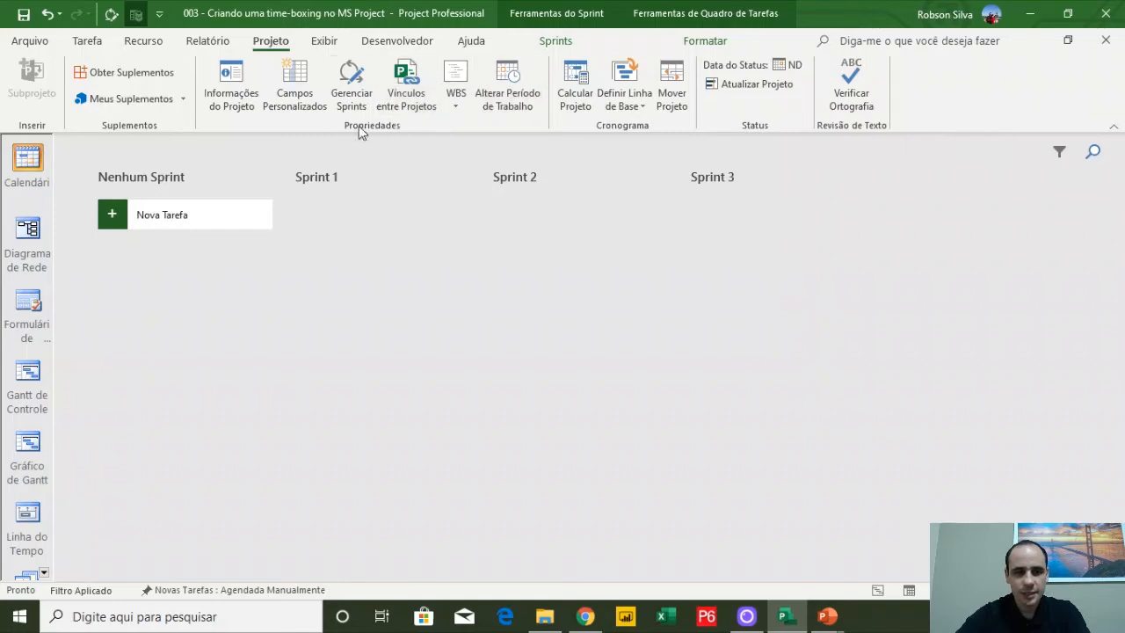
{"action": "left_click", "coordinate": [488, 94]}
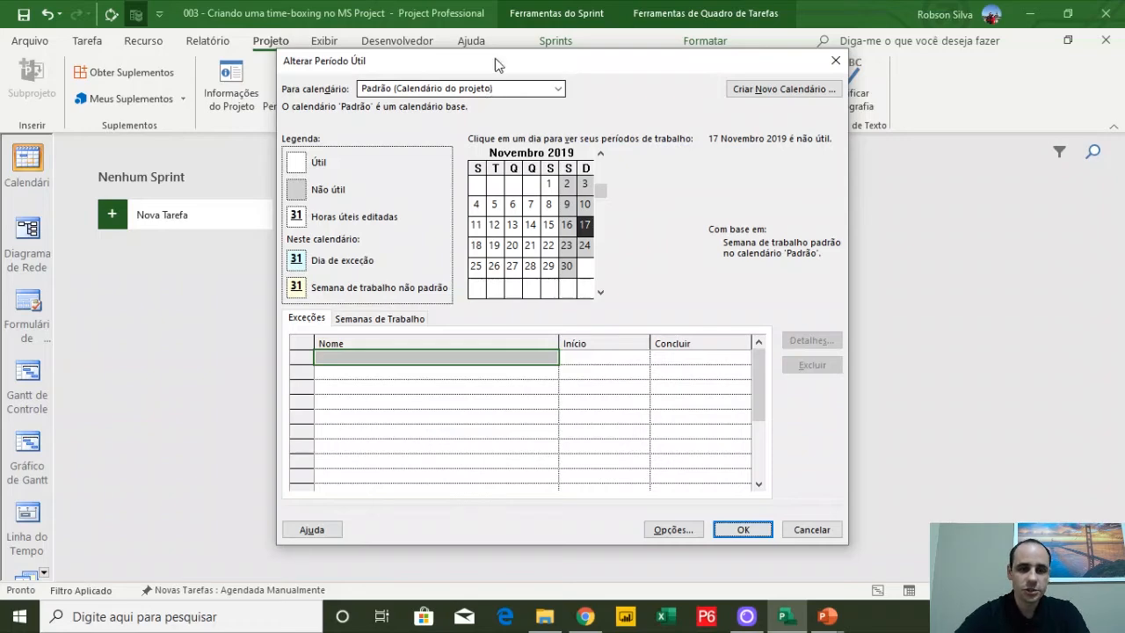
{"action": "left_click_drag", "start_coordinate": [494, 65], "coordinate": [475, 58]}
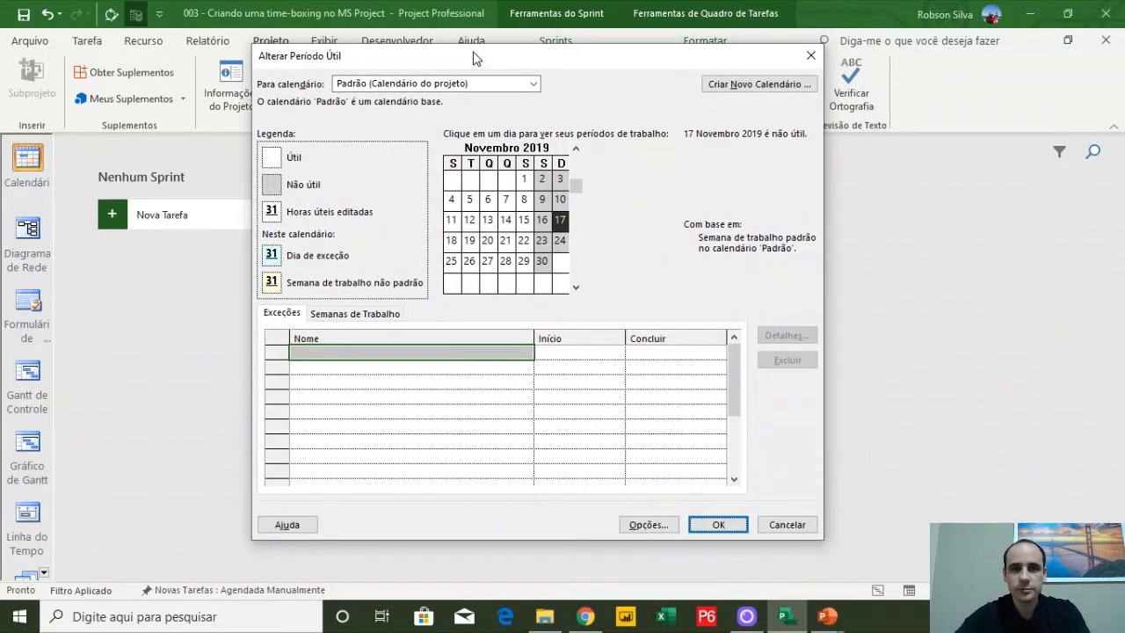
{"action": "left_click", "coordinate": [412, 83]}
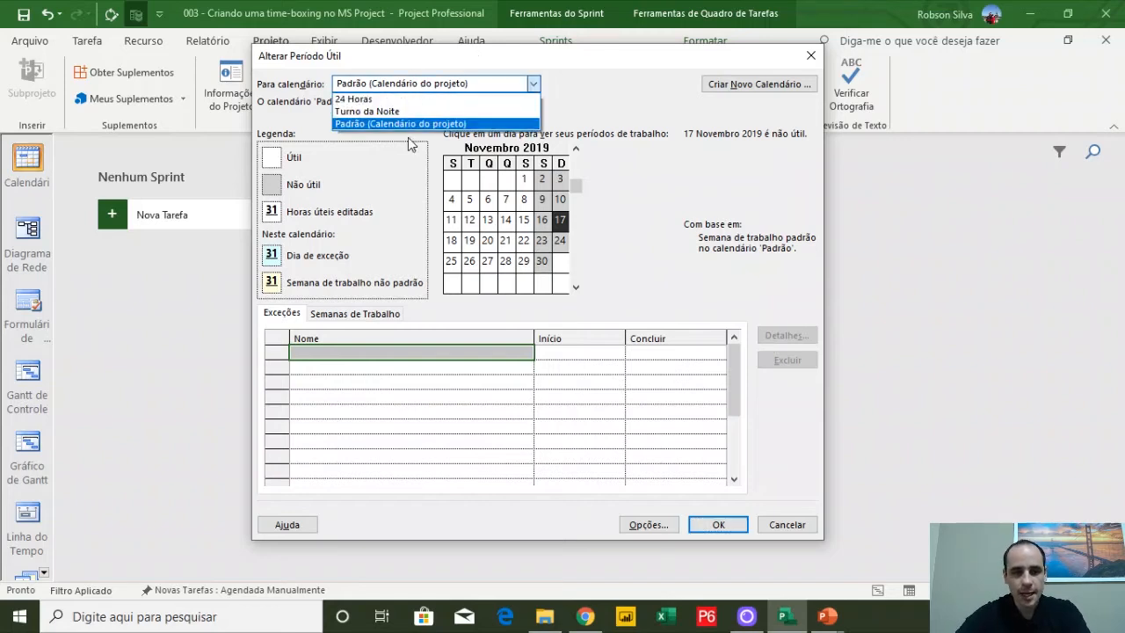
{"action": "left_click", "coordinate": [410, 127]}
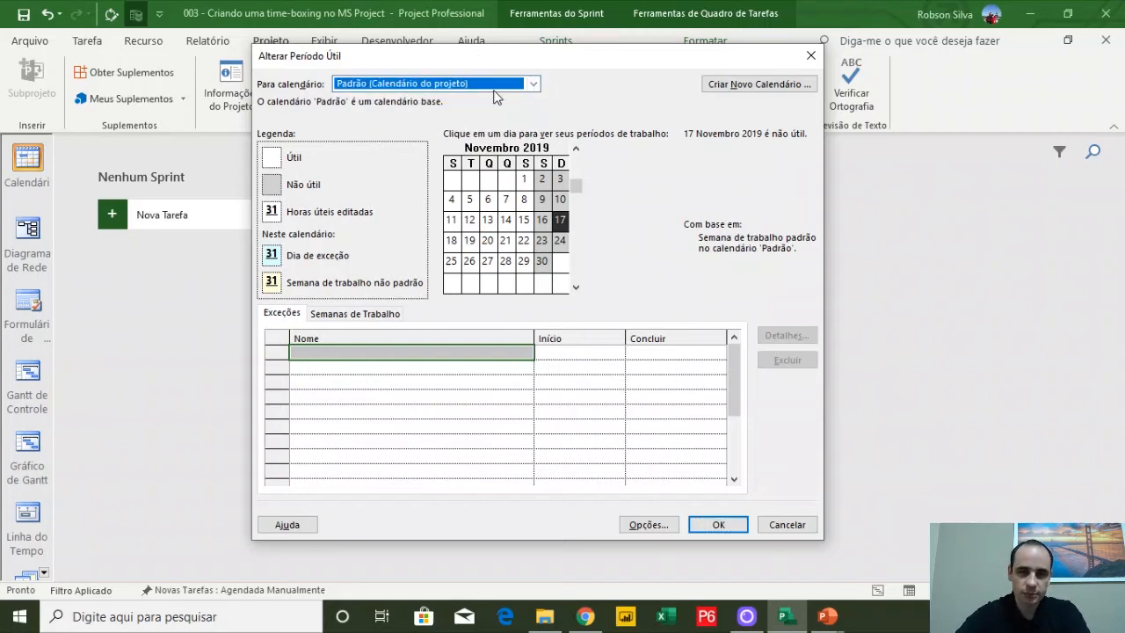
{"action": "left_click", "coordinate": [499, 83]}
{"action": "left_click", "coordinate": [498, 83]}
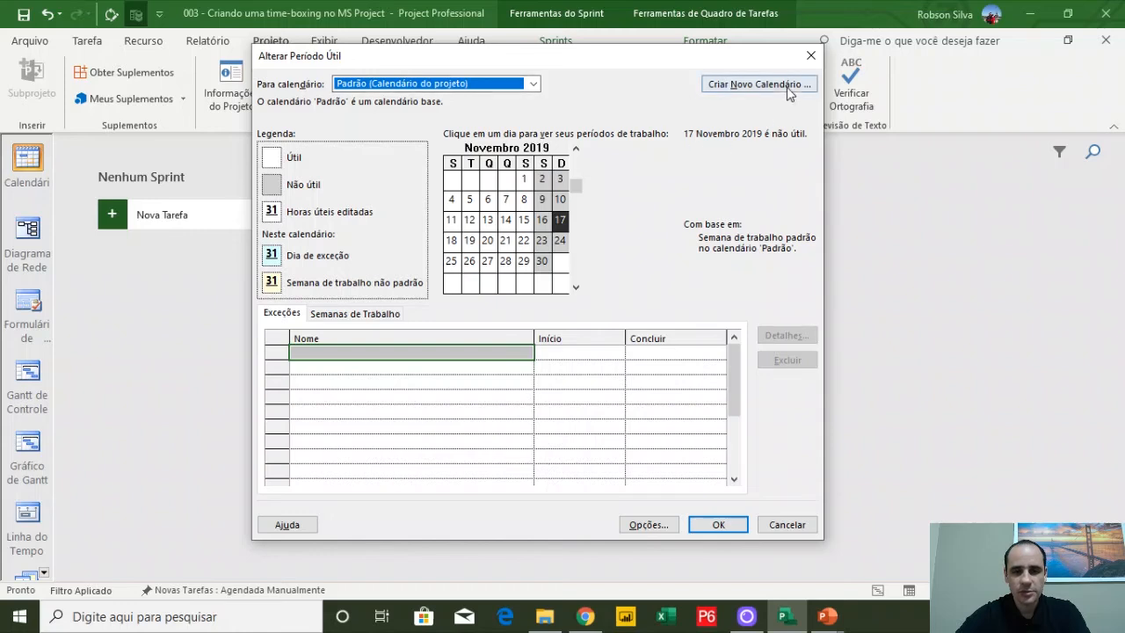
{"action": "left_click", "coordinate": [754, 85]}
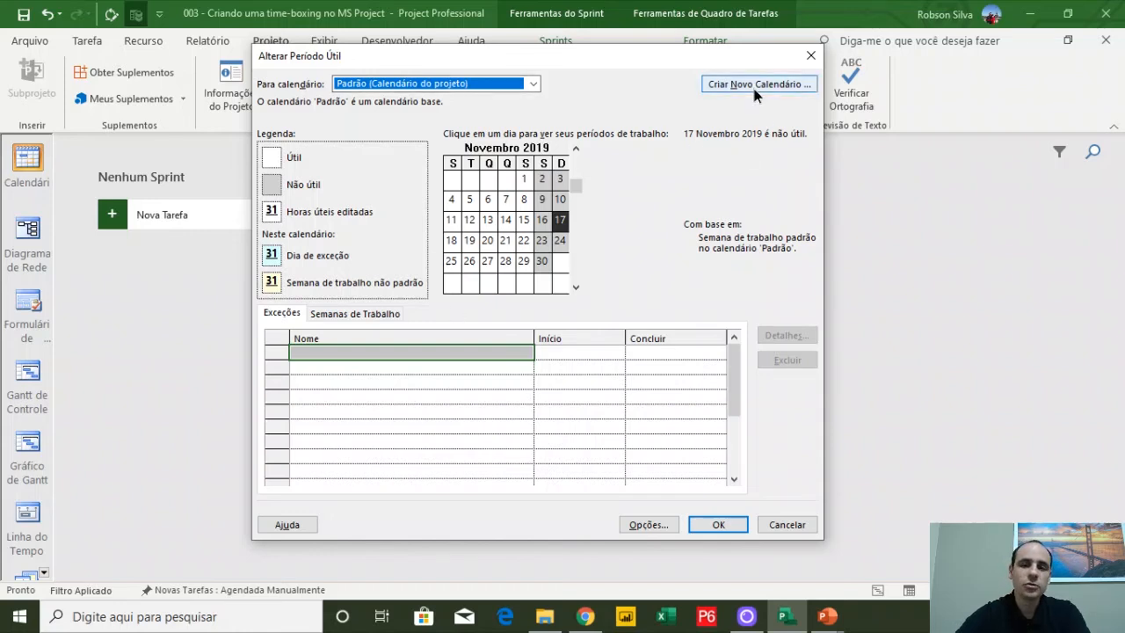
{"action": "type", "text": "Spriont"}
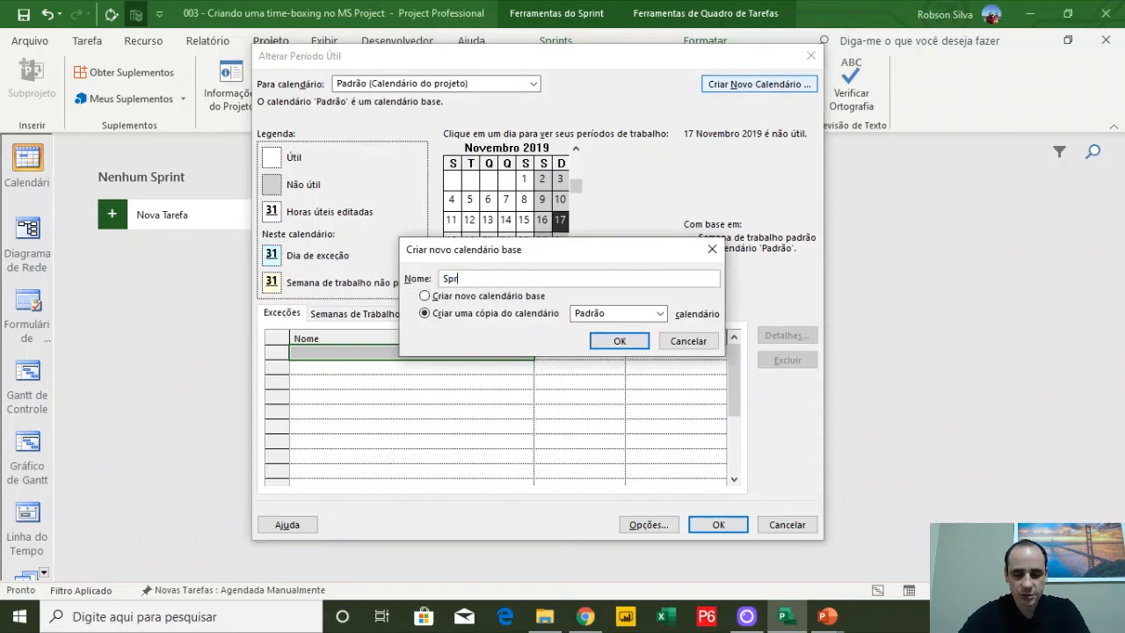
{"action": "key", "text": "BackSpace"}
{"action": "key", "text": "BackSpace"}
{"action": "type", "text": "nt"}
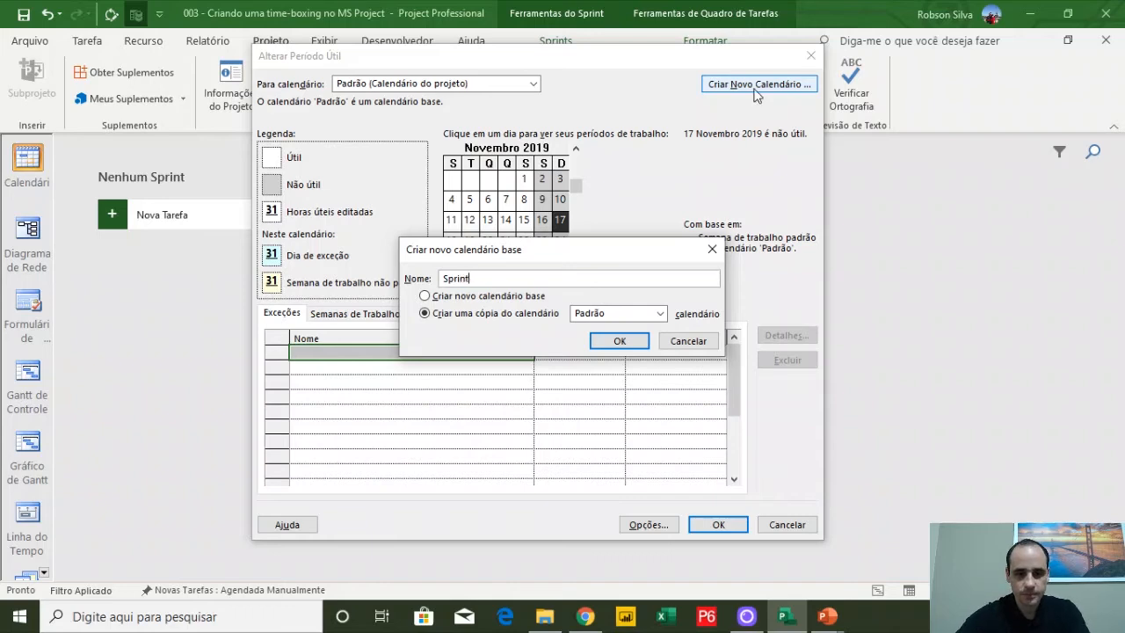
{"action": "left_click", "coordinate": [625, 343]}
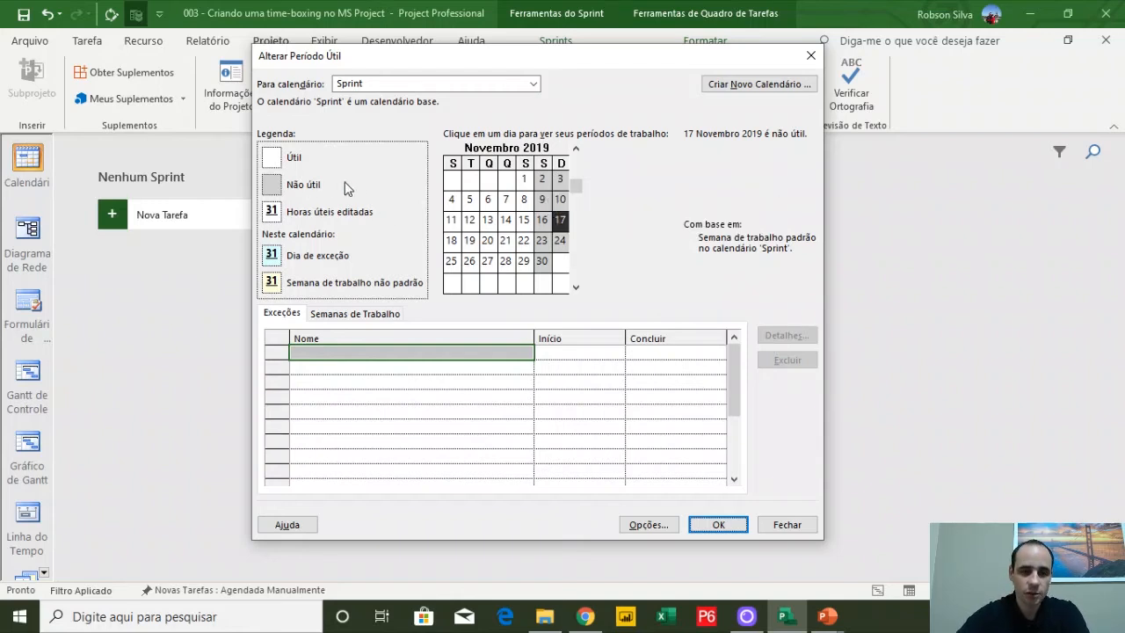
Open the default work week details, select Segunda-feira through Sexta-feira, and choose specific working times
{"action": "left_click", "coordinate": [353, 313]}
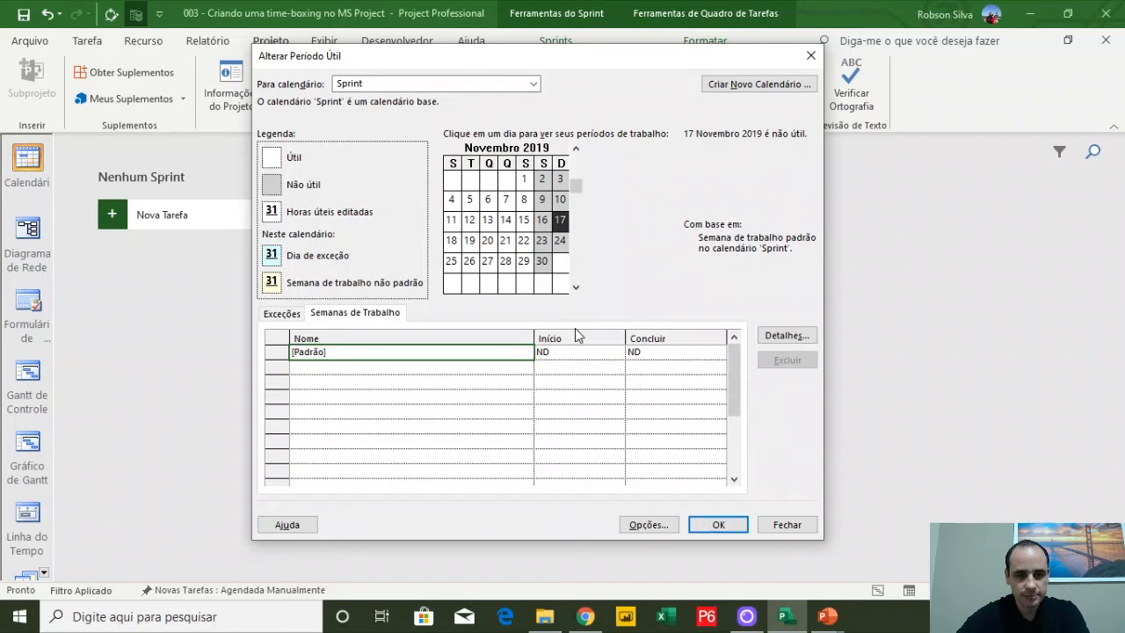
{"action": "left_click", "coordinate": [785, 338]}
{"action": "left_click_drag", "start_coordinate": [602, 189], "coordinate": [625, 96]}
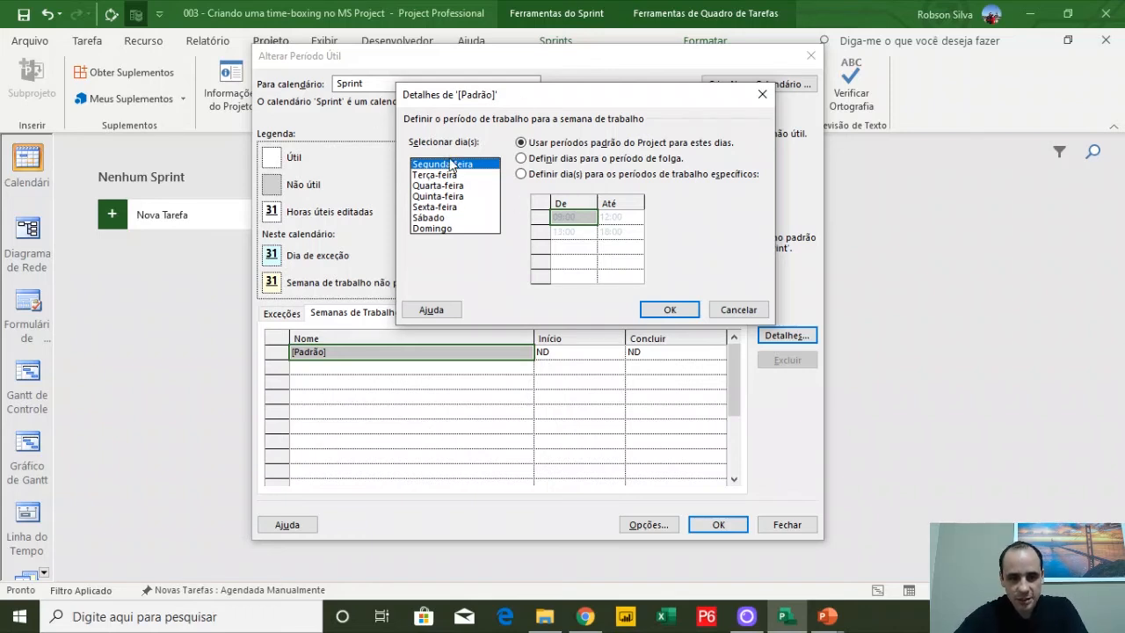
{"action": "left_click", "coordinate": [457, 207], "text": "shift"}
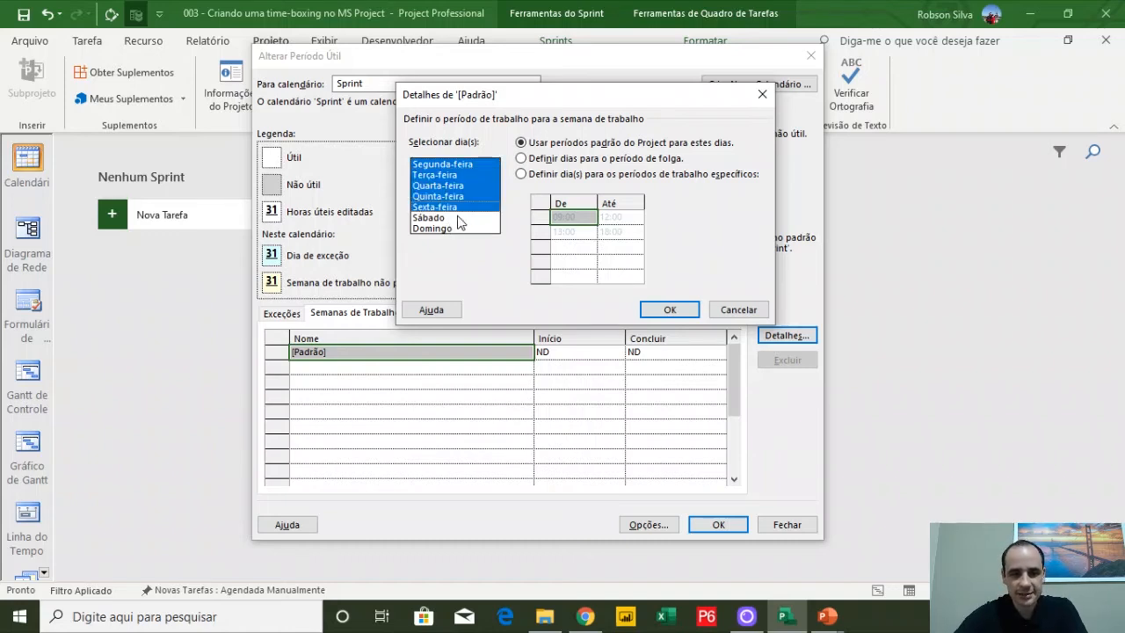
{"action": "left_click", "coordinate": [457, 165]}
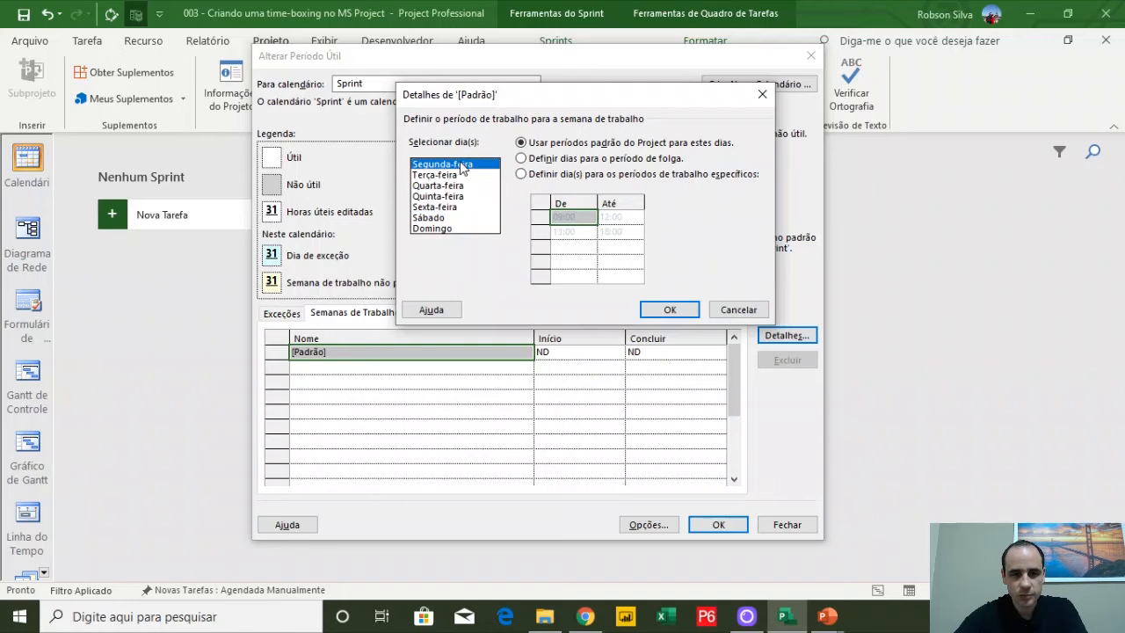
{"action": "left_click", "coordinate": [457, 207], "text": "shift"}
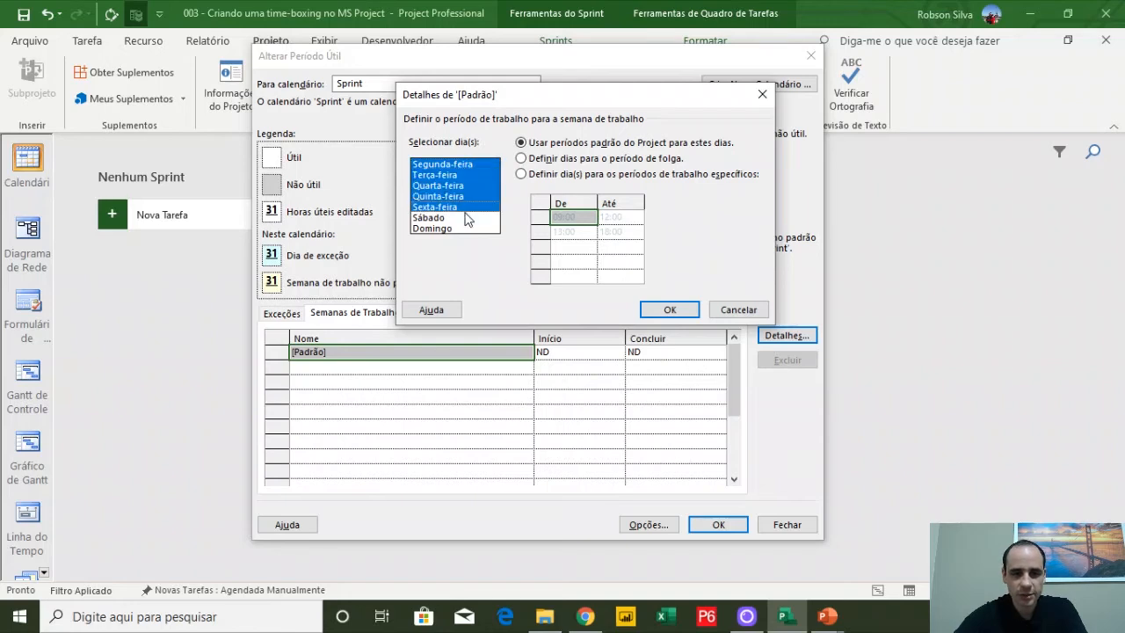
{"action": "left_click", "coordinate": [584, 179]}
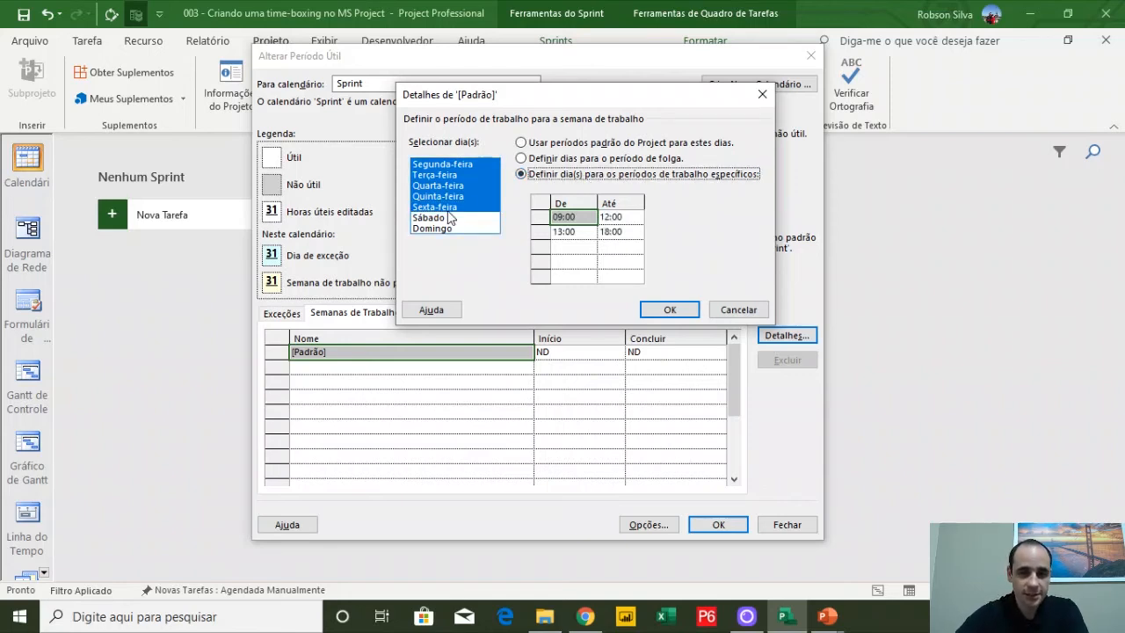
Change the first working period's start time to 09:30
{"action": "left_click", "coordinate": [560, 218]}
{"action": "key", "text": "F2"}
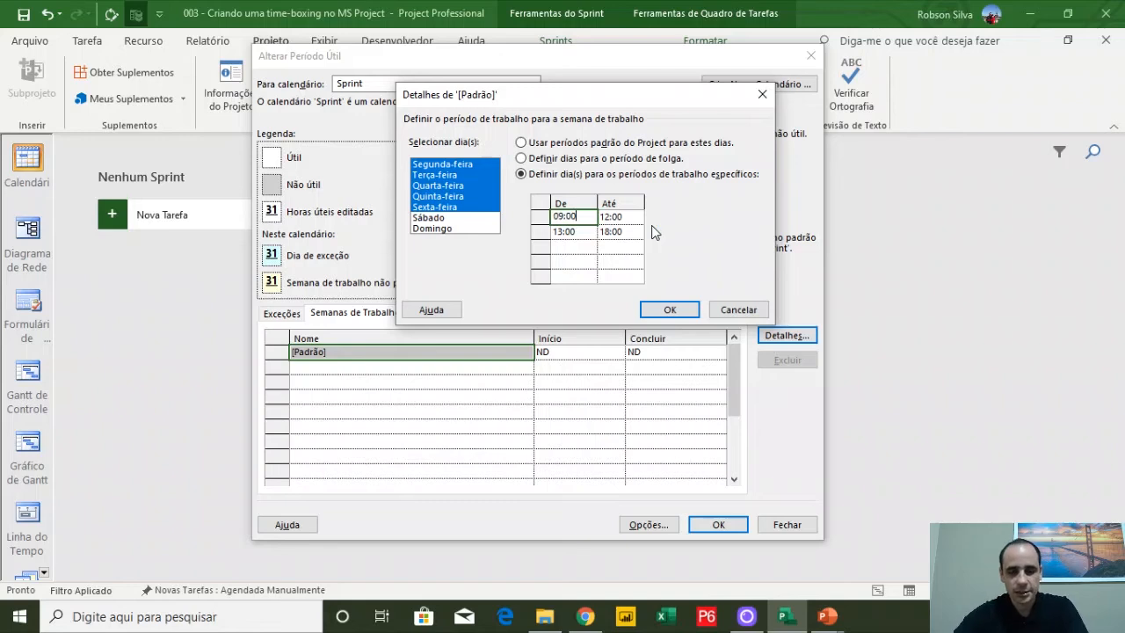
{"action": "key", "text": "BackSpace"}
{"action": "key", "text": "BackSpace"}
{"action": "type", "text": "4"}
{"action": "key", "text": "BackSpace"}
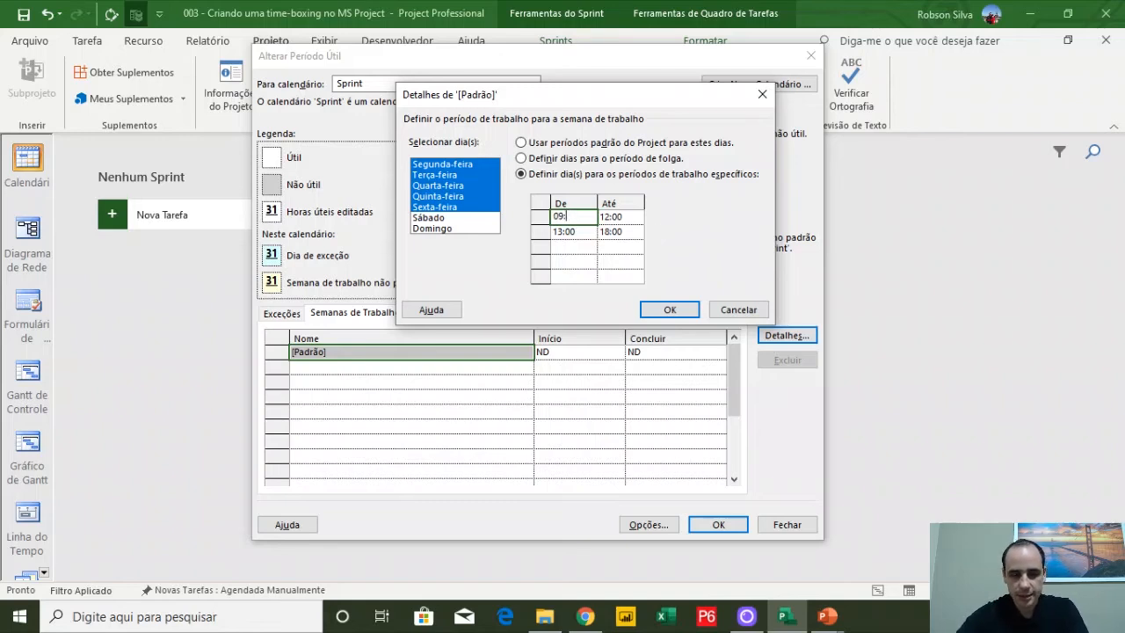
{"action": "type", "text": "30"}
{"action": "left_click", "coordinate": [640, 231]}
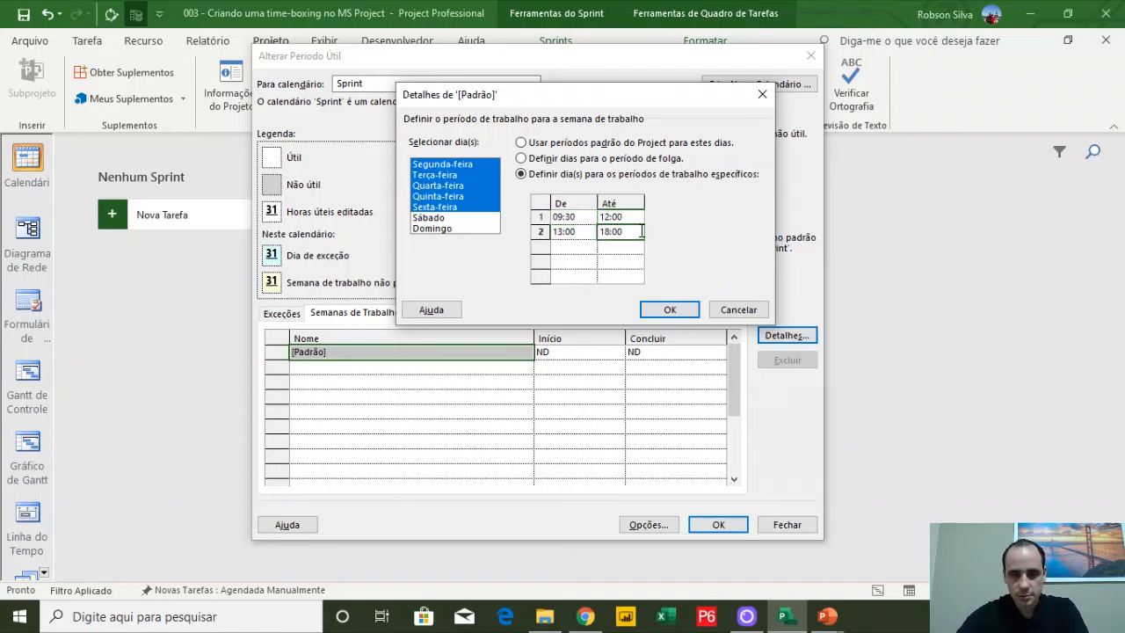
Set the second working period to end at 17:30 and confirm the Sprint calendar's work week
{"action": "key", "text": "F2"}
{"action": "key", "text": "Left"}
{"action": "key", "text": "Left"}
{"action": "key", "text": "BackSpace"}
{"action": "key", "text": "BackSpace"}
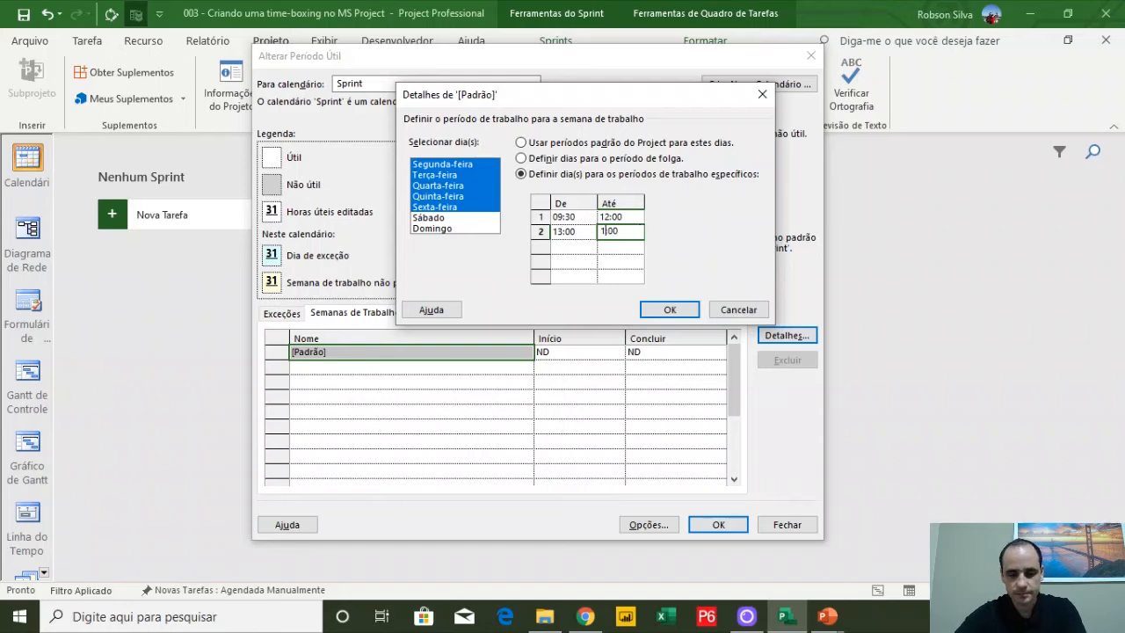
{"action": "type", "text": "7:"}
{"action": "key", "text": "BackSpace"}
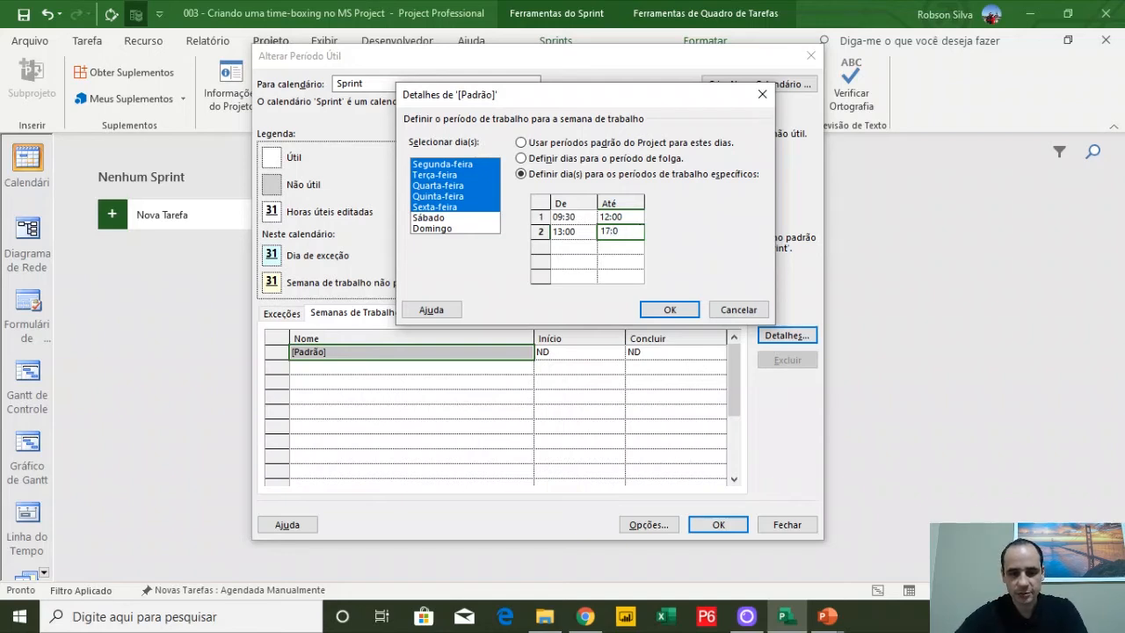
{"action": "type", "text": "3"}
{"action": "left_click", "coordinate": [573, 230]}
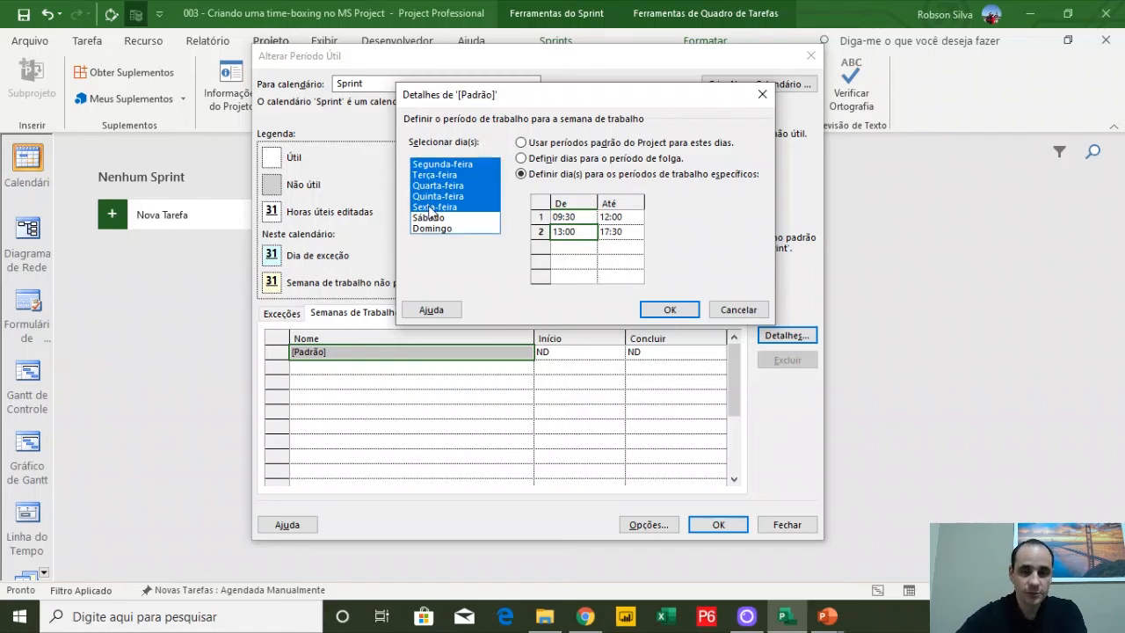
{"action": "left_click", "coordinate": [670, 309]}
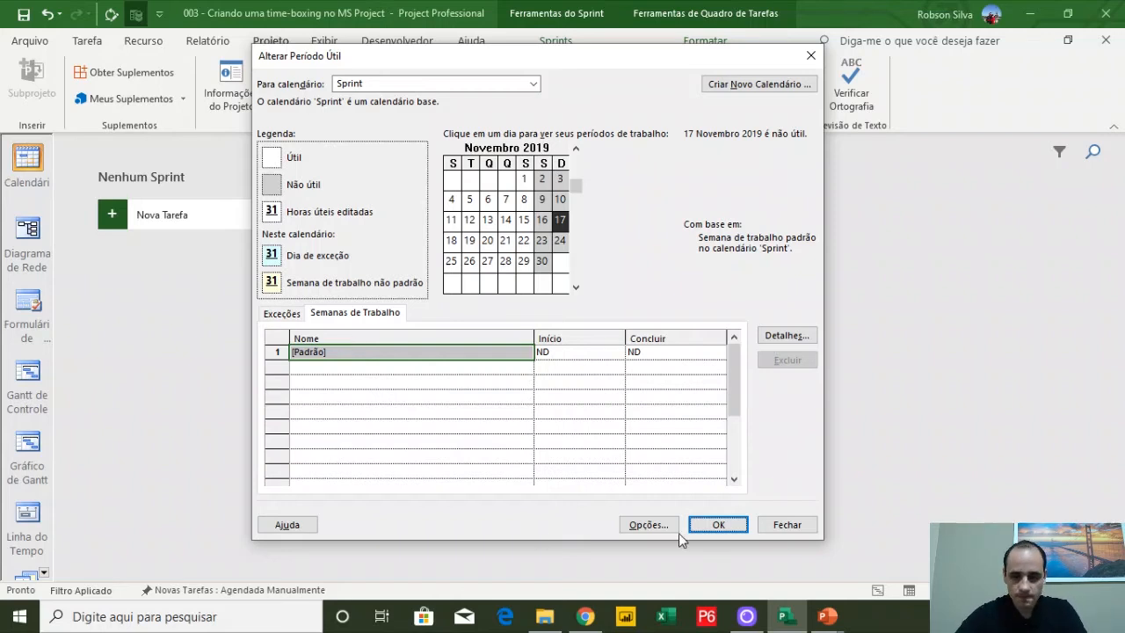
{"action": "left_click", "coordinate": [728, 523]}
Add a new task named Tarefa 1 to the Nenhum Sprint column
{"action": "left_click", "coordinate": [193, 218]}
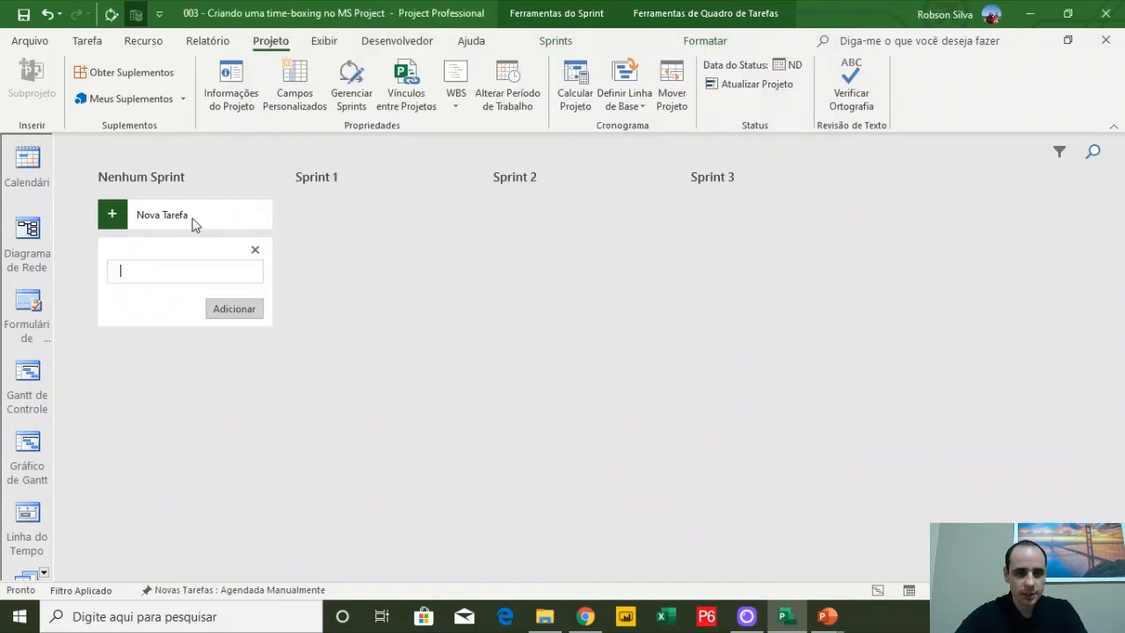
{"action": "type", "text": "Tarefa 1"}
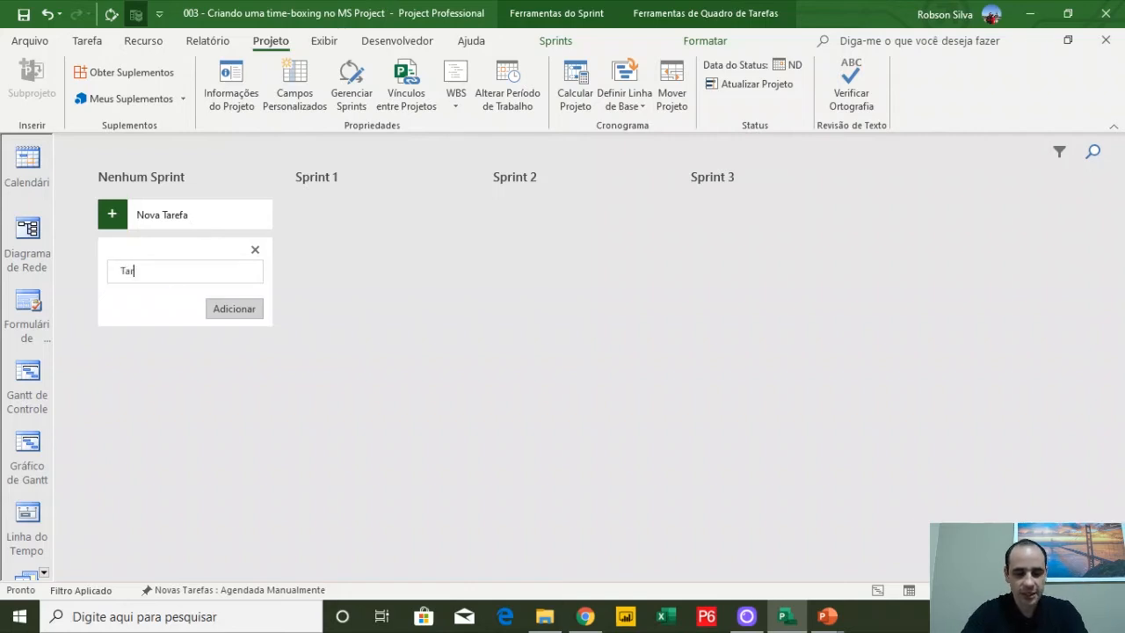
{"action": "key", "text": "Return"}
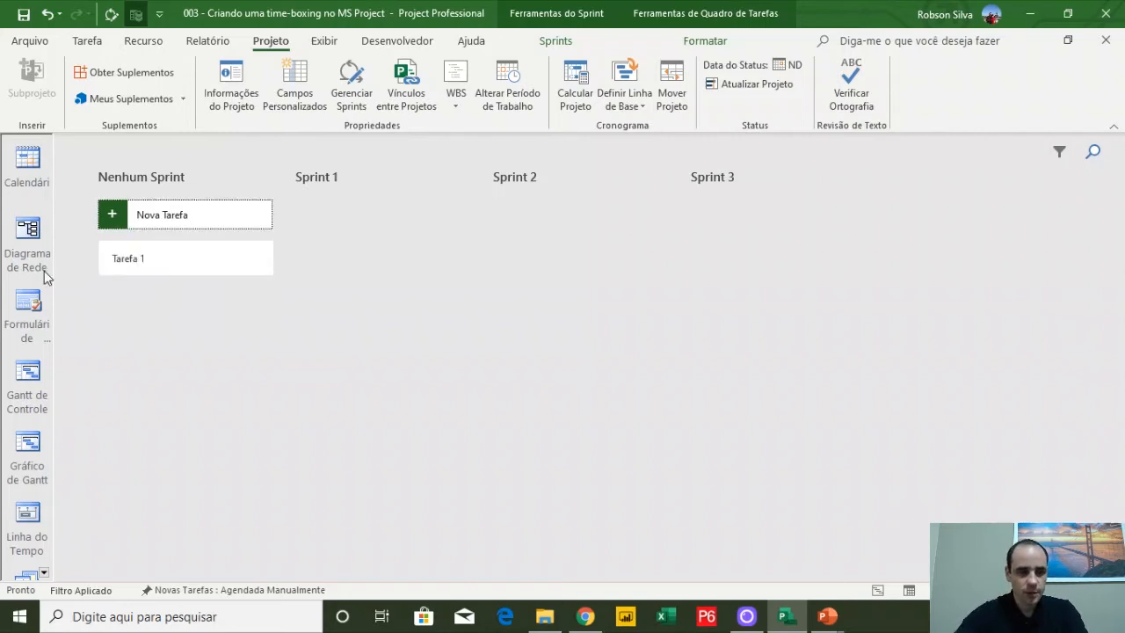
Open the task information dialog for Tarefa 1
{"action": "left_click", "coordinate": [151, 260]}
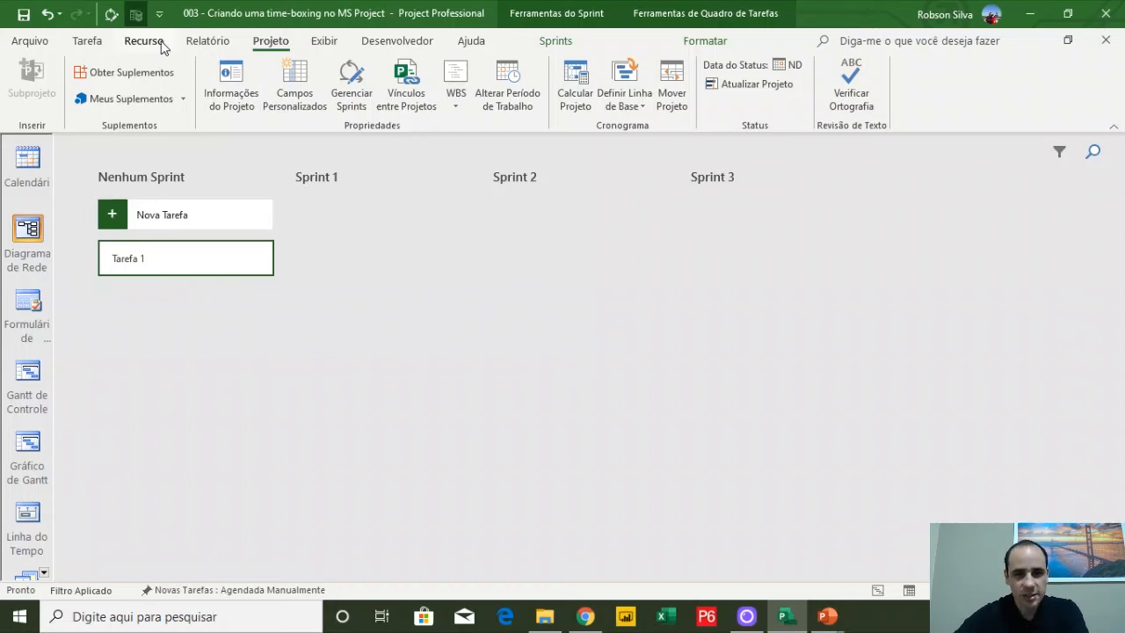
{"action": "left_click", "coordinate": [91, 44]}
{"action": "left_click", "coordinate": [933, 88]}
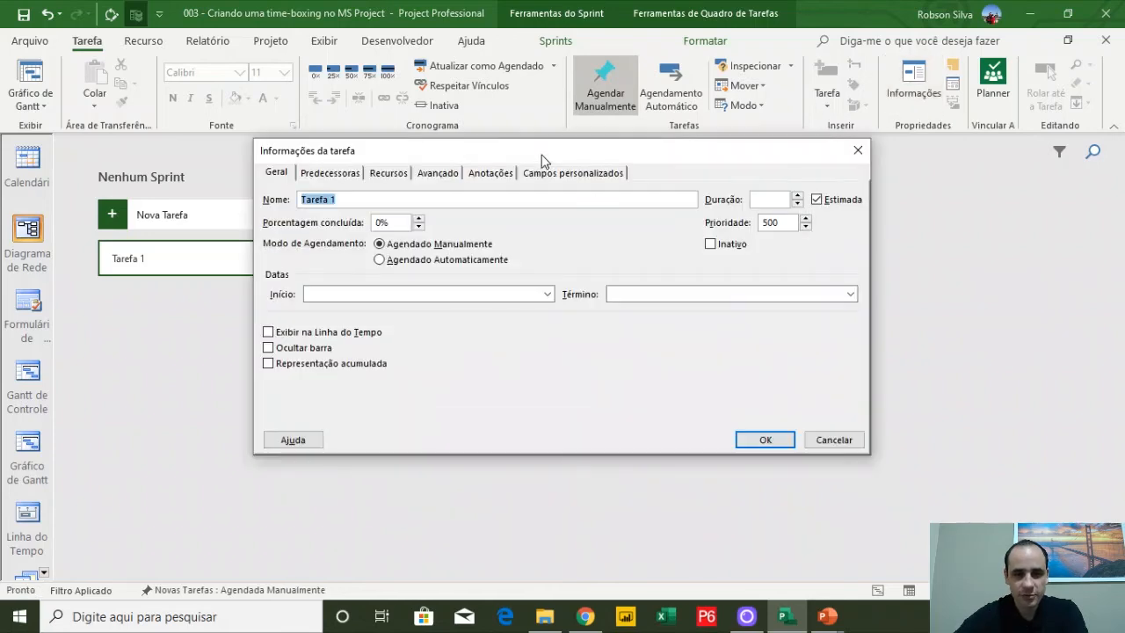
Assign the Sprint calendar to Tarefa 1 in its advanced task information
{"action": "left_click_drag", "start_coordinate": [541, 153], "coordinate": [637, 104]}
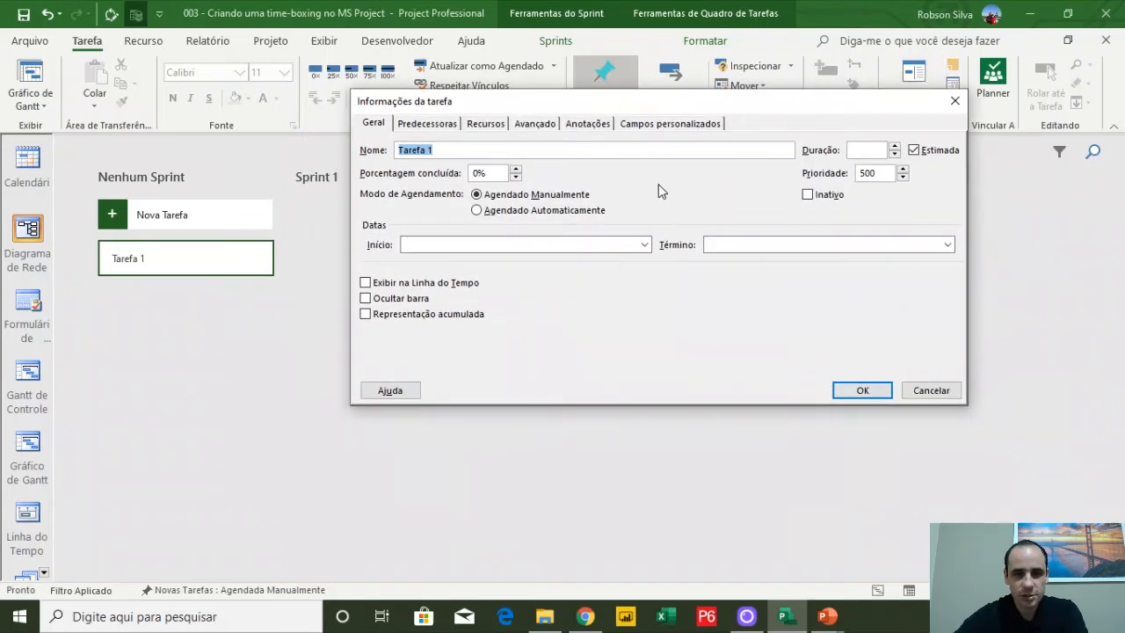
{"action": "left_click", "coordinate": [533, 124]}
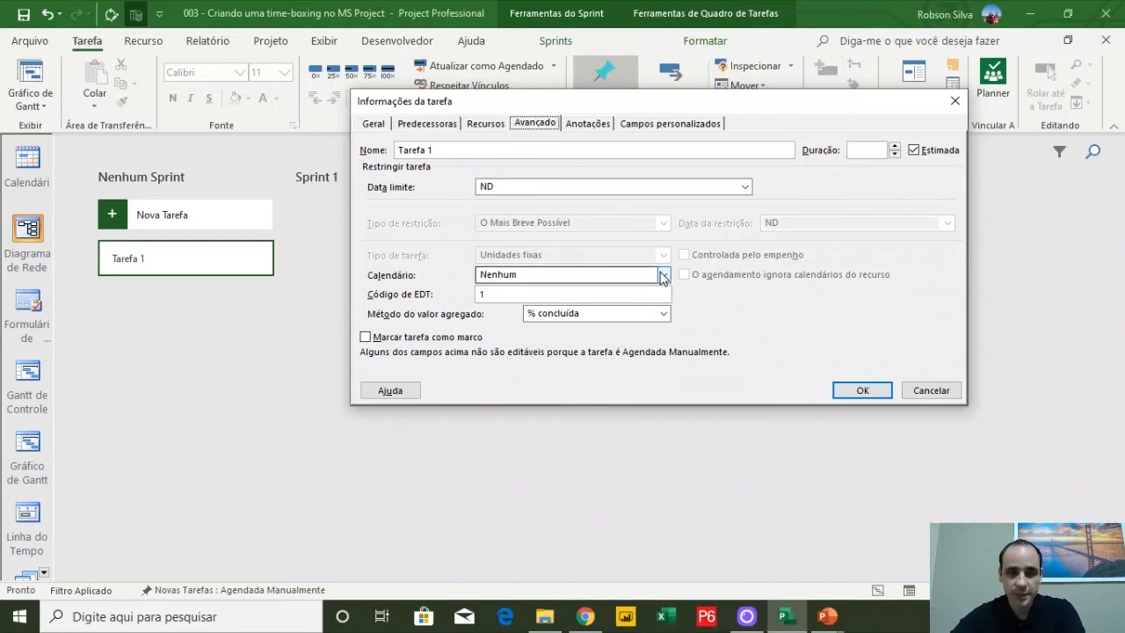
{"action": "left_click", "coordinate": [663, 276]}
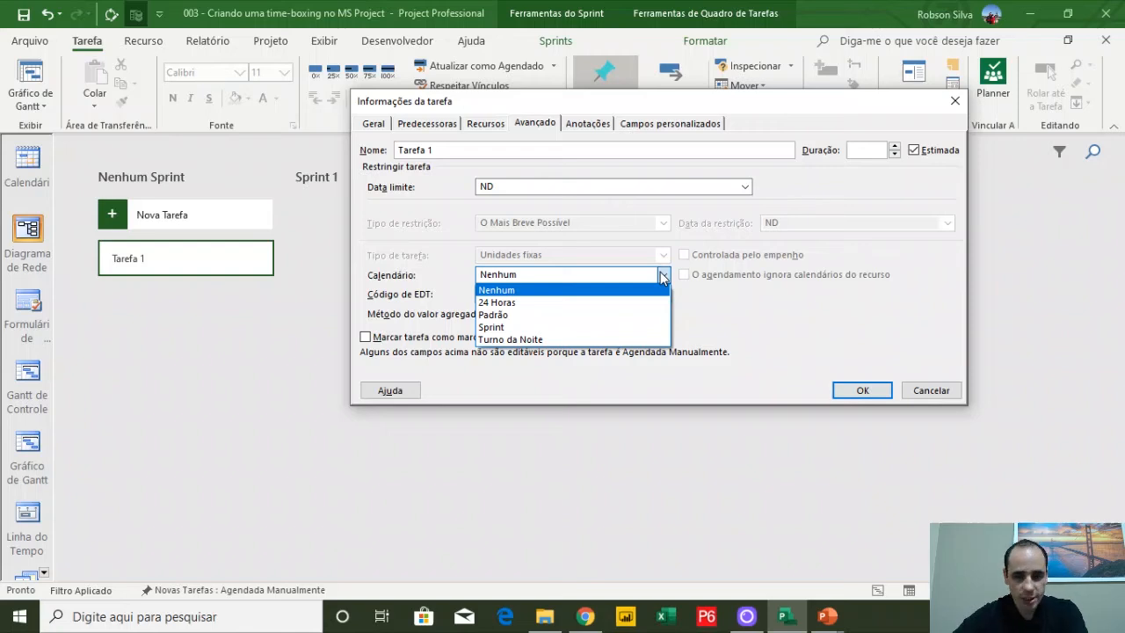
{"action": "left_click", "coordinate": [506, 328]}
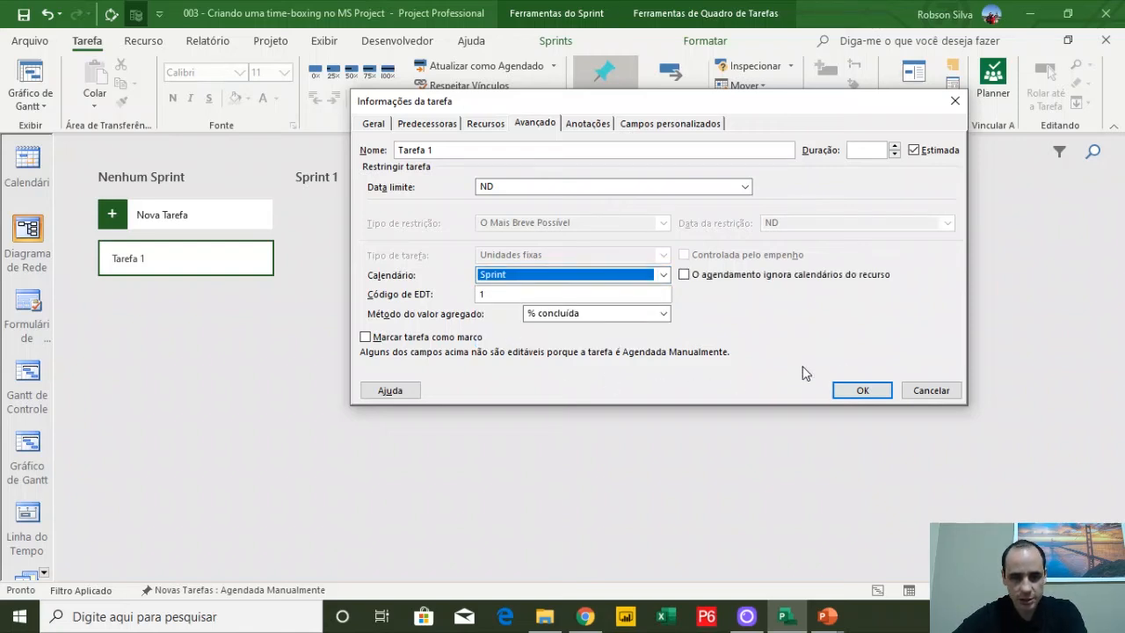
{"action": "left_click", "coordinate": [863, 390]}
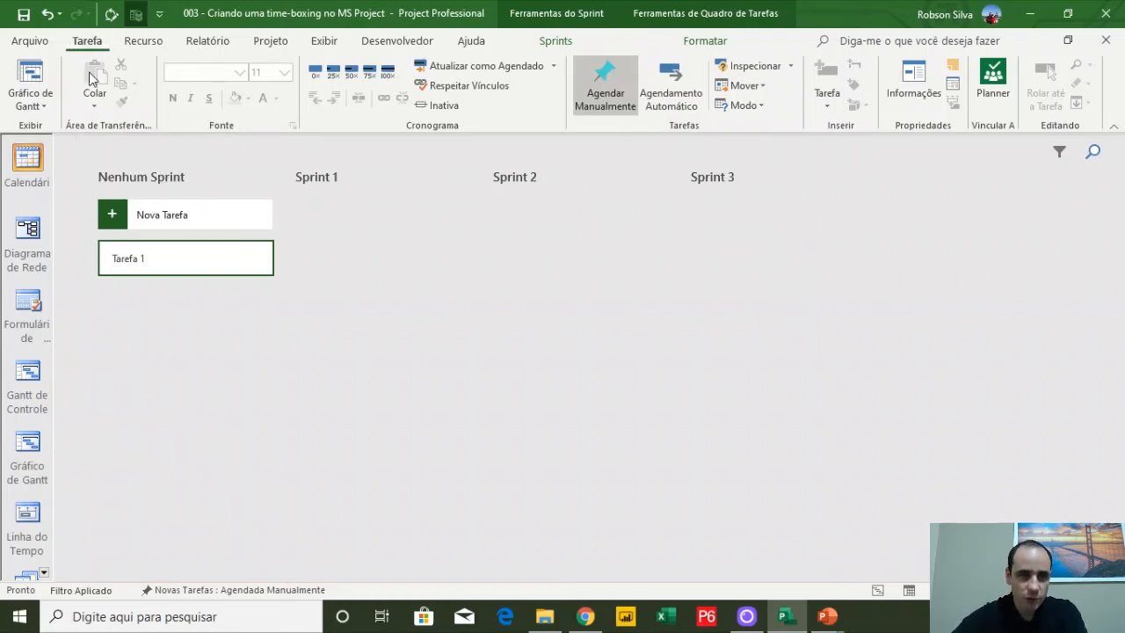
Switch to the Gantt Chart view and set Tarefa 1 to auto scheduled
{"action": "left_click", "coordinate": [30, 75]}
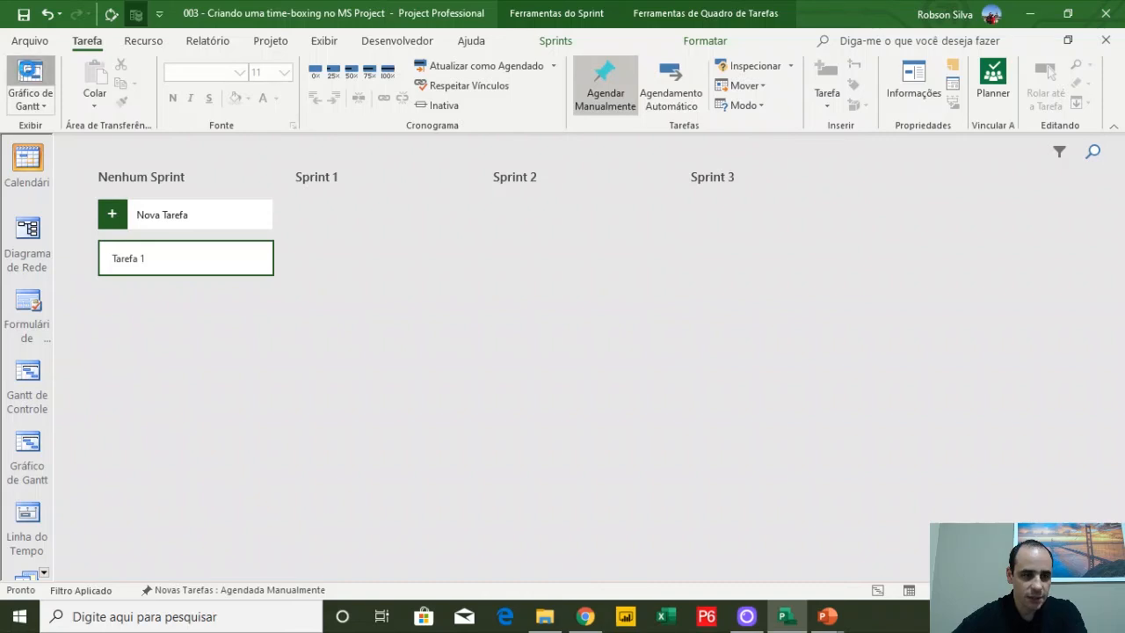
{"action": "left_click", "coordinate": [235, 170]}
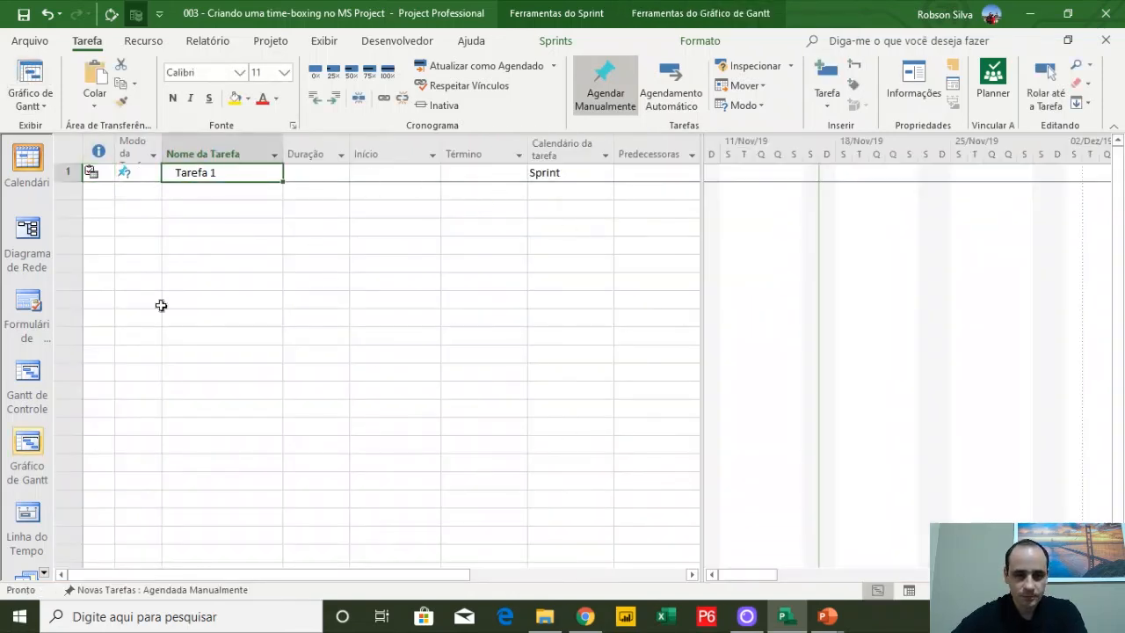
{"action": "left_click", "coordinate": [661, 100]}
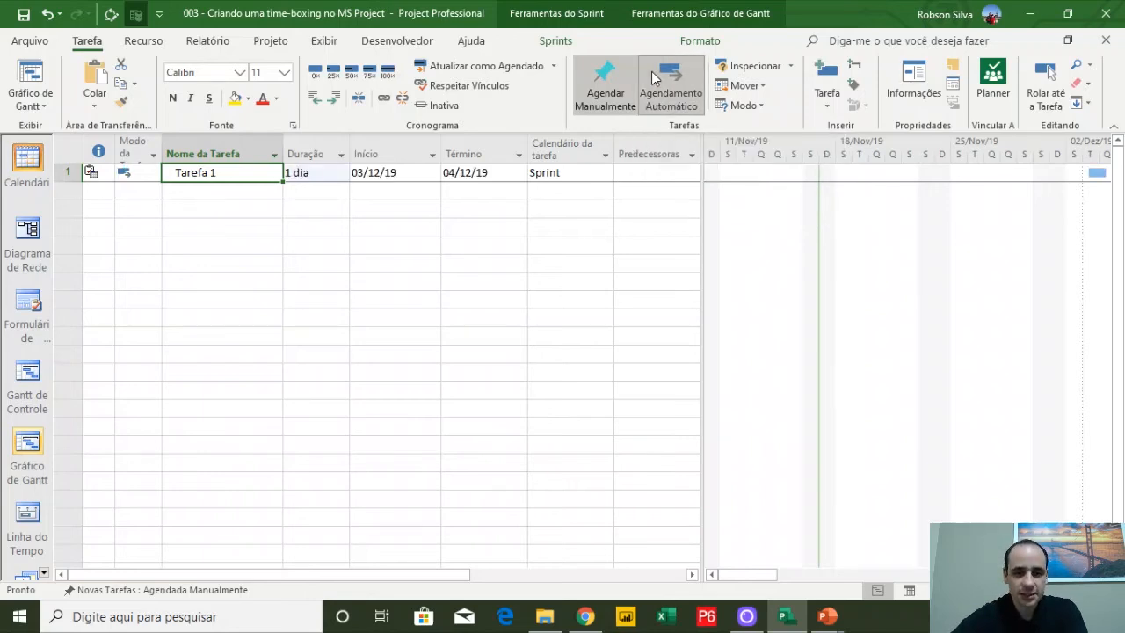
Set the date format in Project Options to 28/01/09 12:33 and widen the Término column and table to show times
{"action": "left_click_drag", "start_coordinate": [417, 174], "coordinate": [481, 172]}
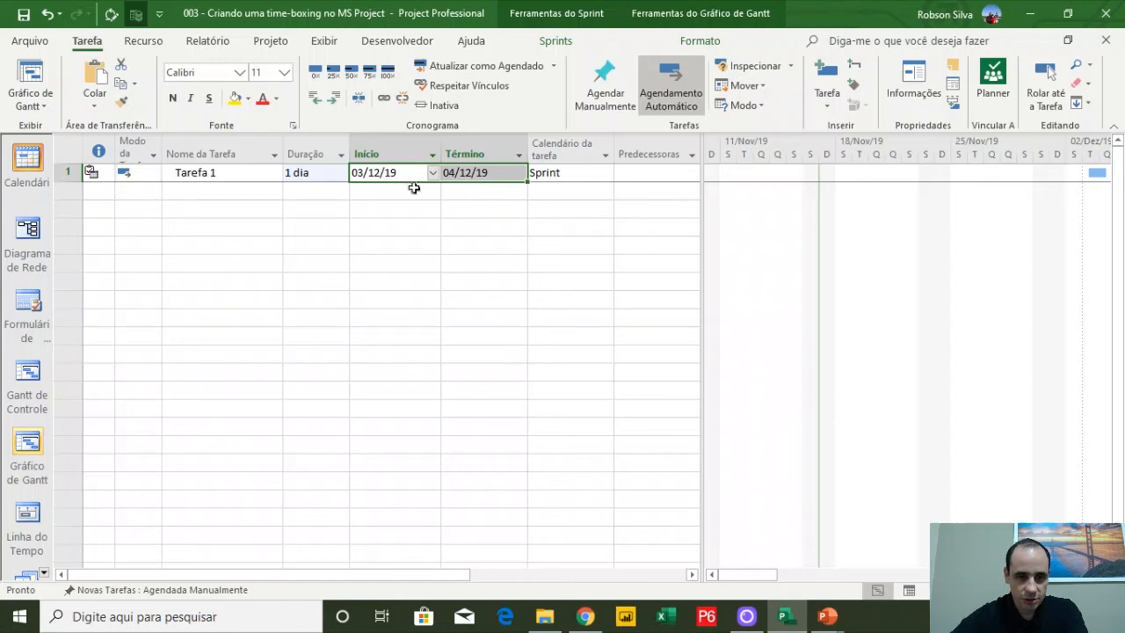
{"action": "left_click", "coordinate": [508, 172]}
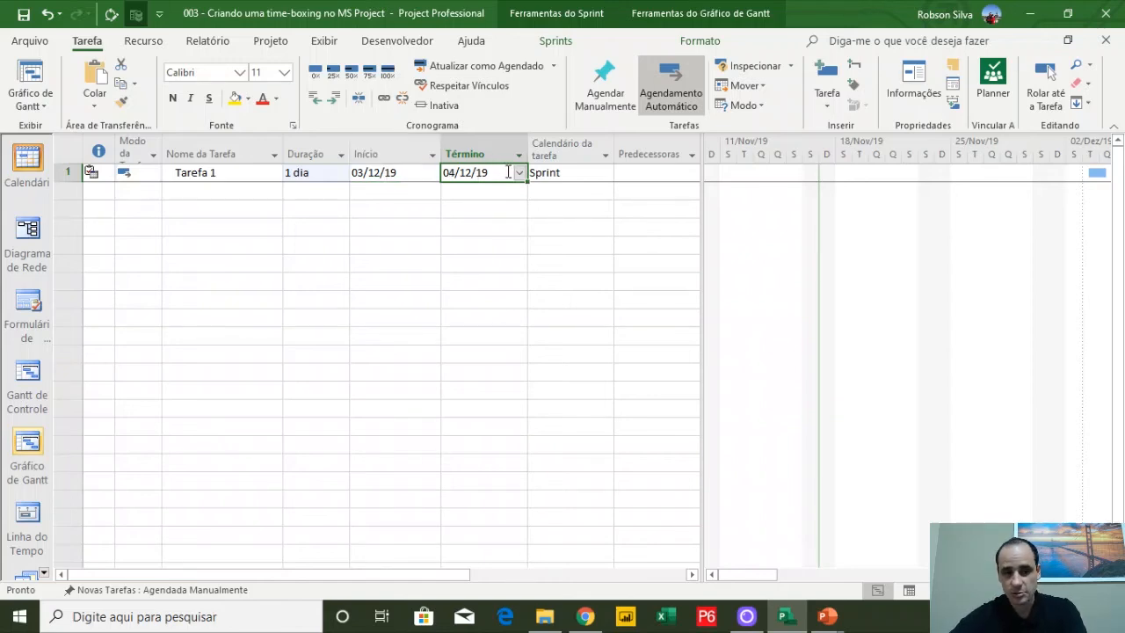
{"action": "left_click", "coordinate": [31, 42]}
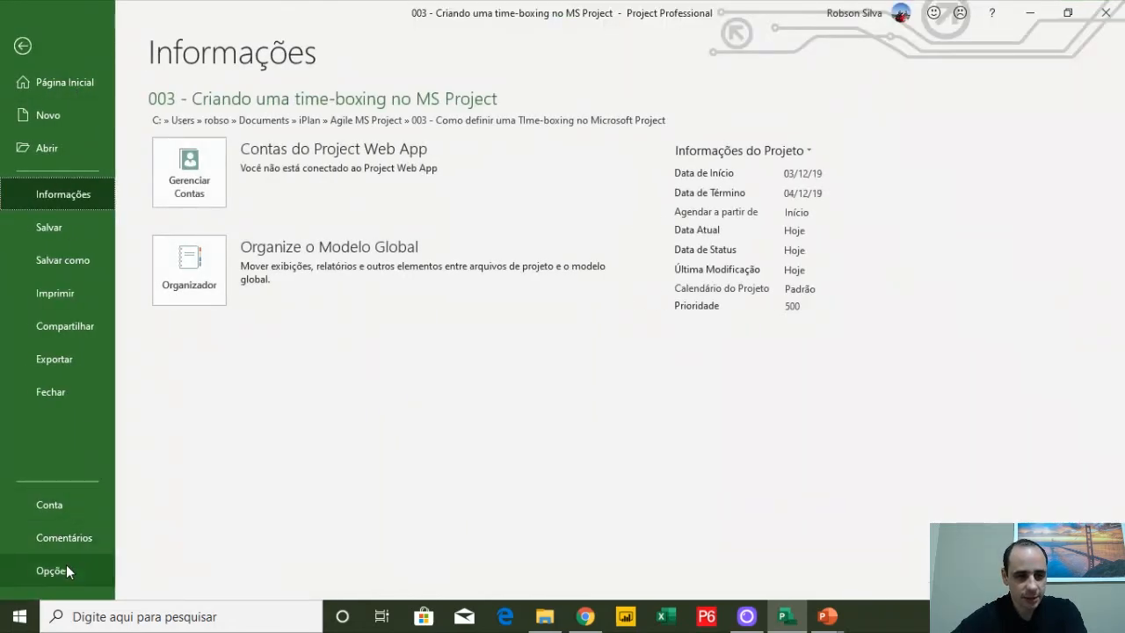
{"action": "left_click", "coordinate": [23, 45]}
{"action": "left_click", "coordinate": [31, 40]}
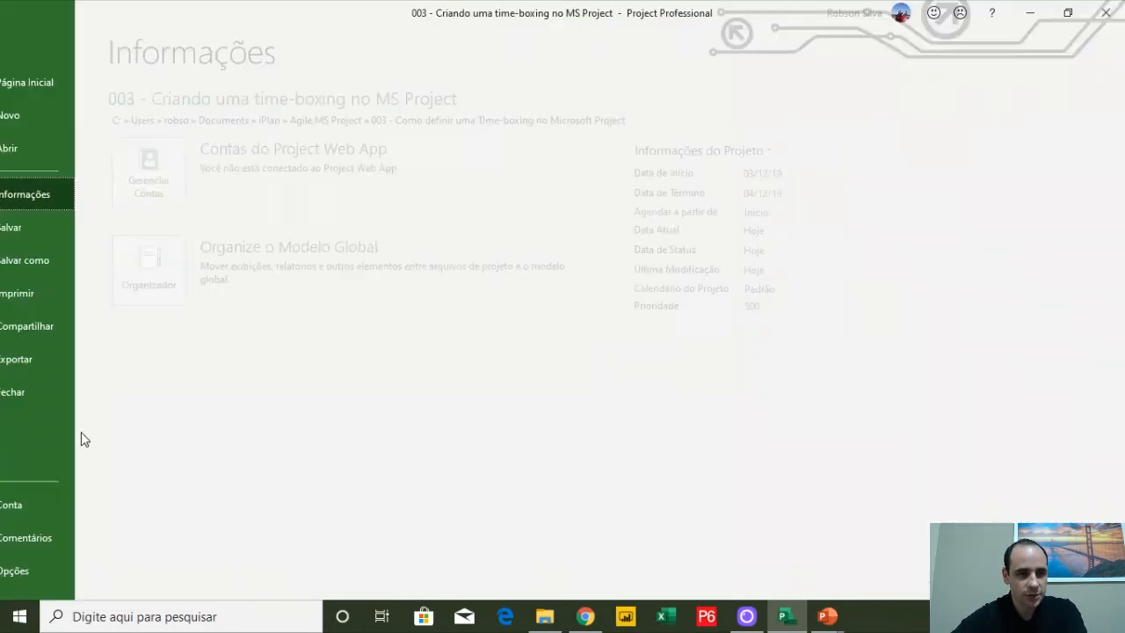
{"action": "left_click", "coordinate": [82, 567]}
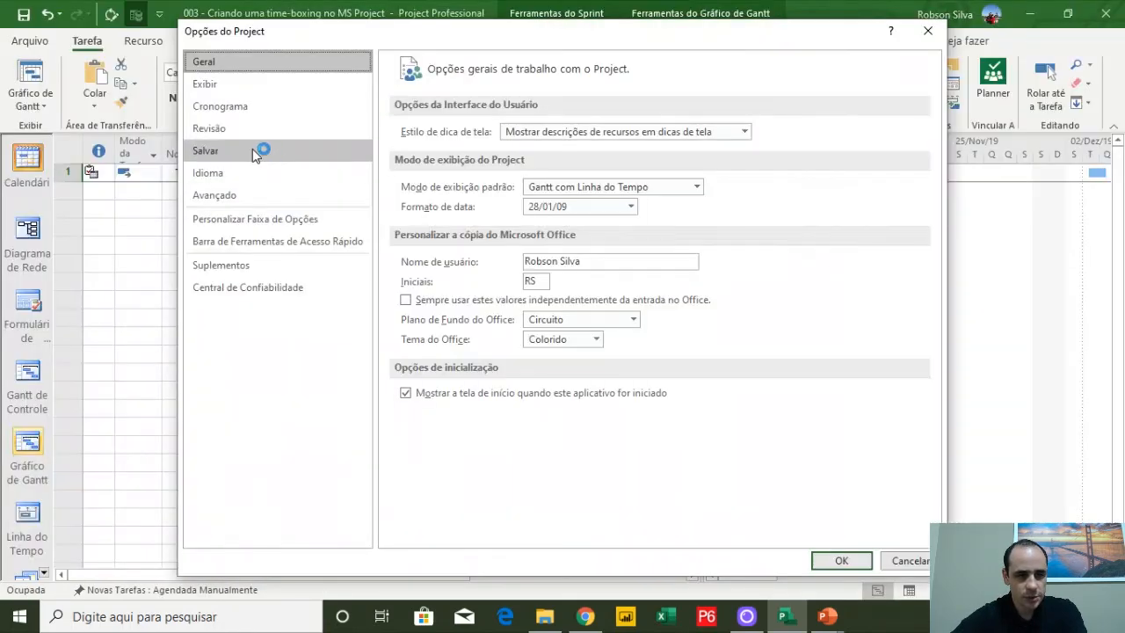
{"action": "left_click", "coordinate": [630, 206]}
{"action": "left_click", "coordinate": [580, 228]}
{"action": "left_click", "coordinate": [841, 559]}
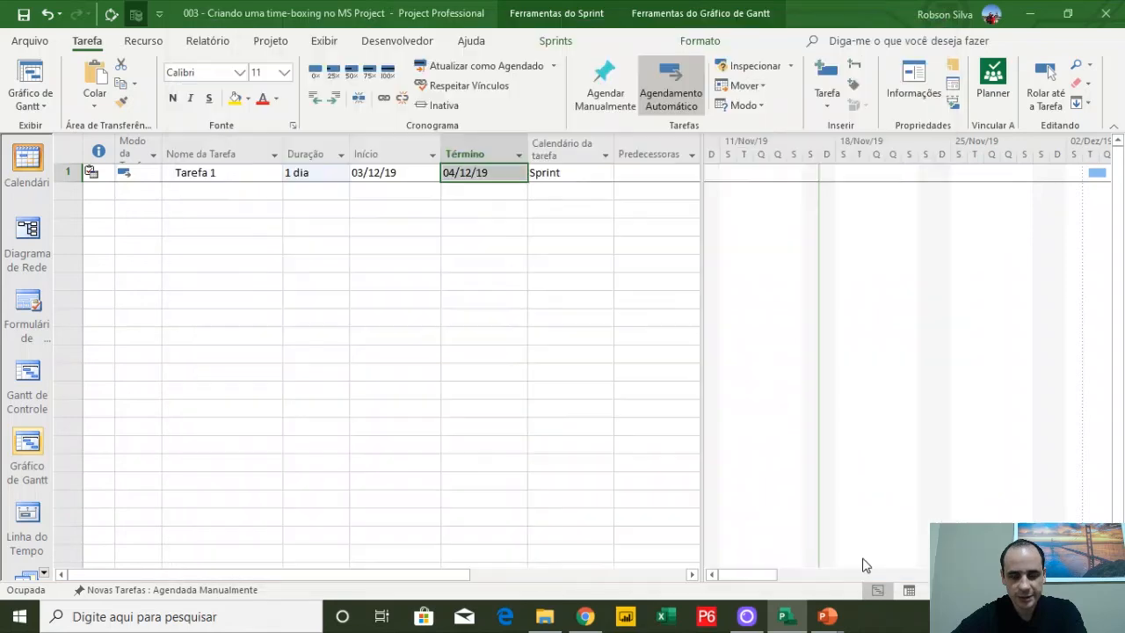
{"action": "left_click_drag", "start_coordinate": [527, 151], "coordinate": [552, 151]}
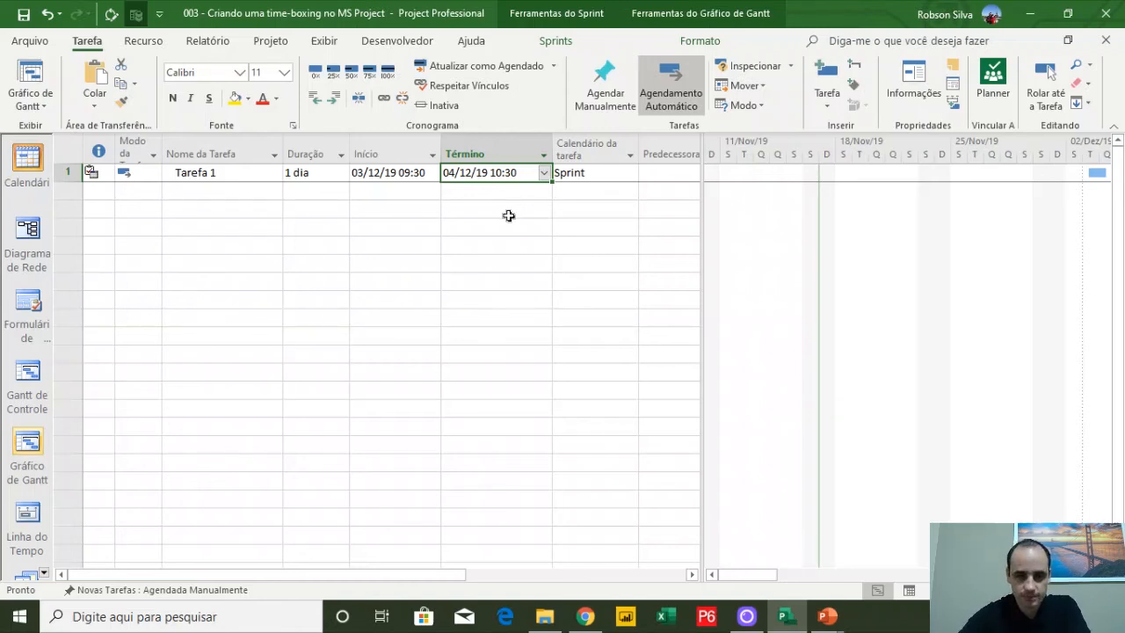
{"action": "left_click_drag", "start_coordinate": [700, 178], "coordinate": [854, 180]}
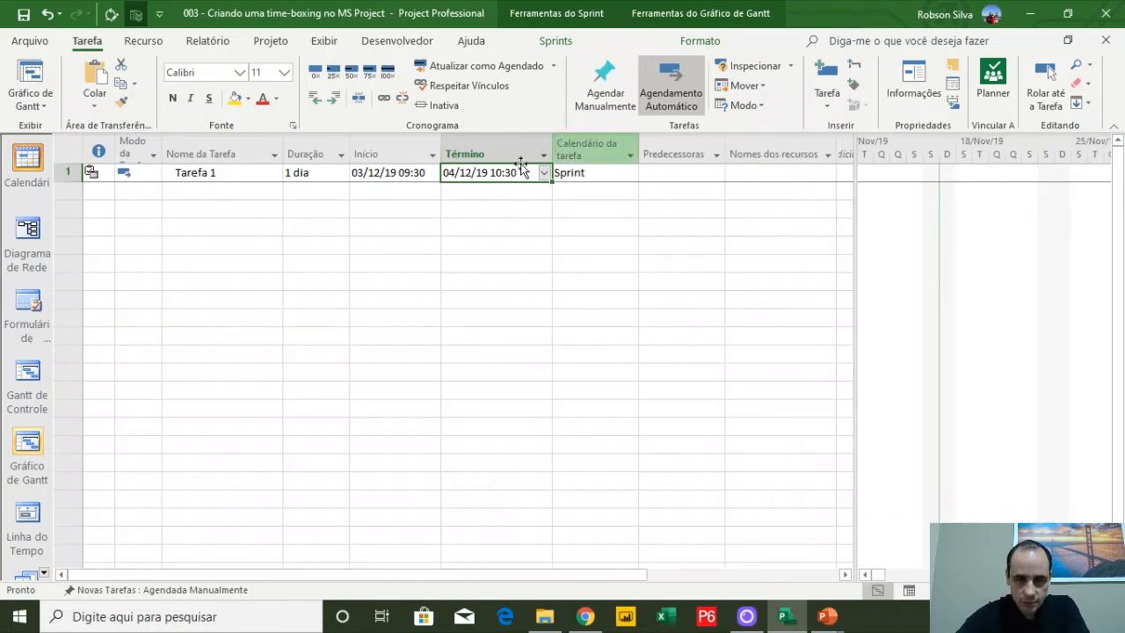
{"action": "right_click", "coordinate": [584, 147]}
{"action": "left_click", "coordinate": [607, 284]}
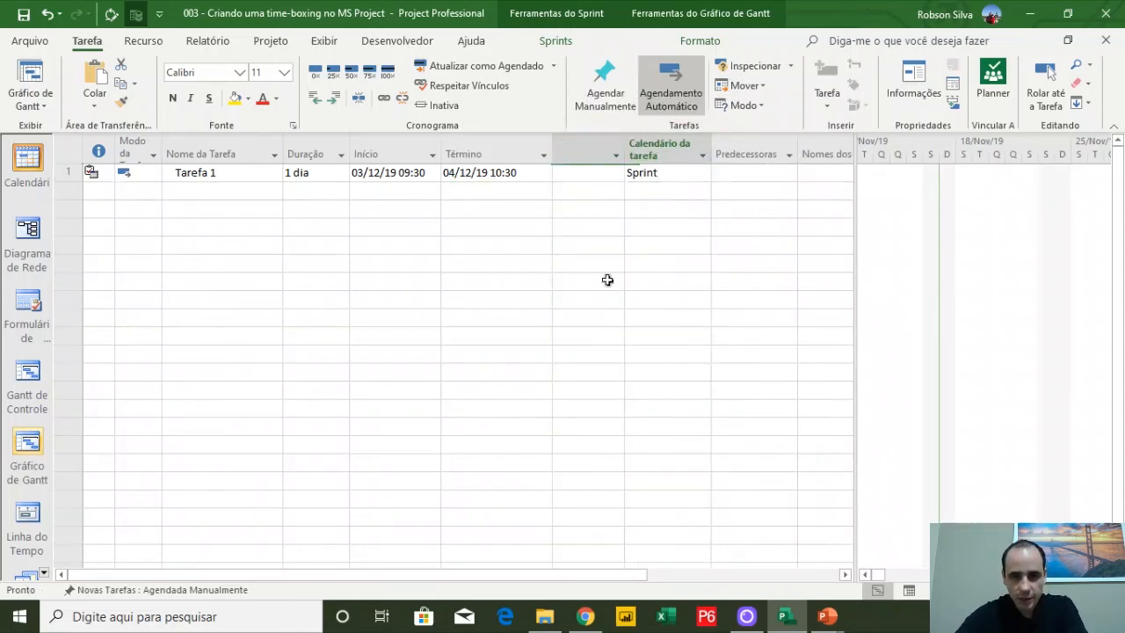
{"action": "type", "text": "calendário da tarefa"}
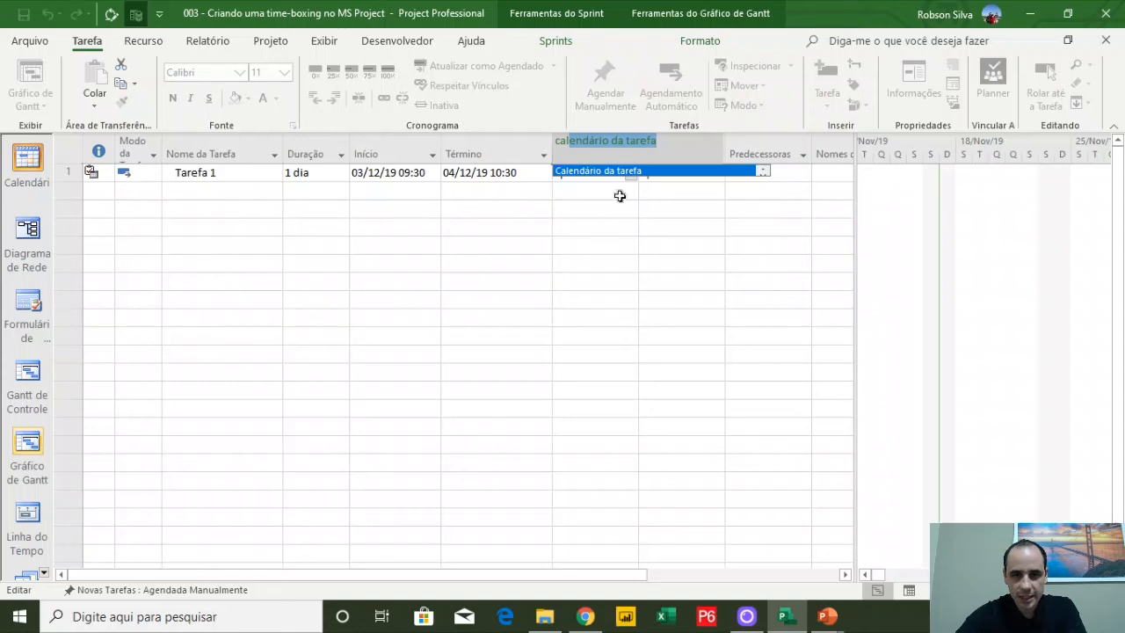
{"action": "key", "text": "Return"}
{"action": "left_click", "coordinate": [659, 151]}
{"action": "key", "text": "Delete"}
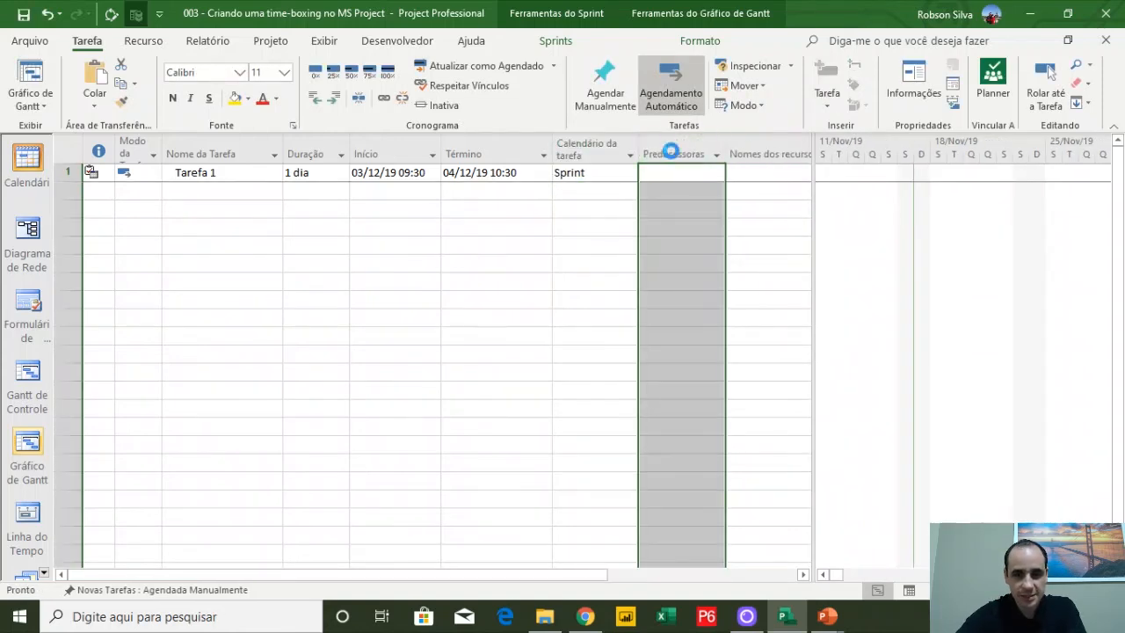
Review Tarefa 1's calendar, duration and dates, and the hours per day in the Schedule options
{"action": "left_click", "coordinate": [568, 174]}
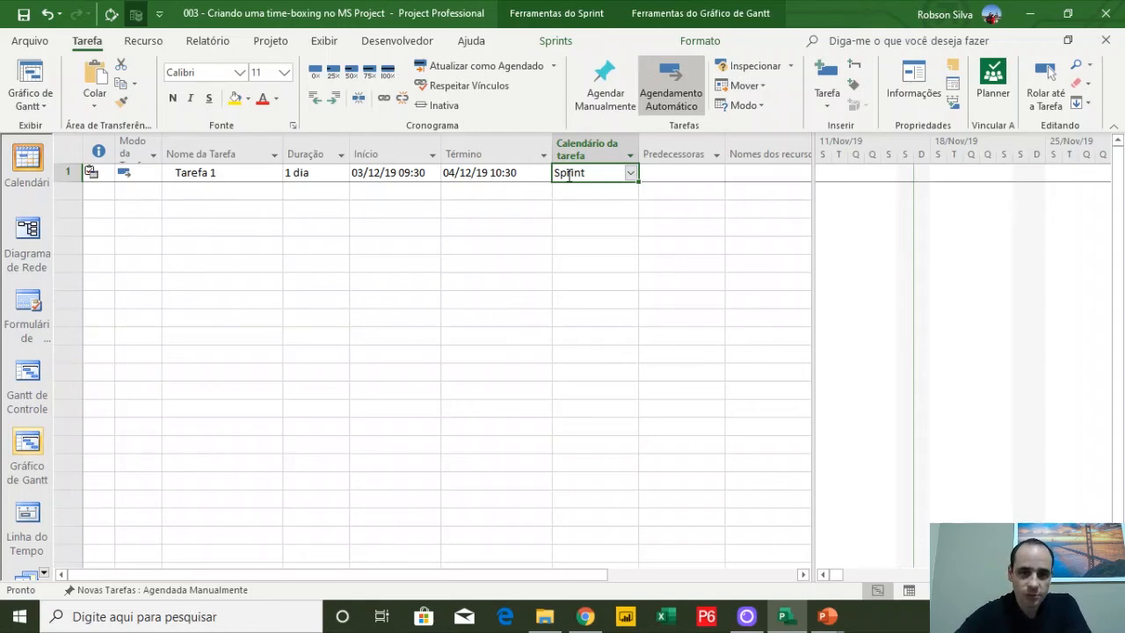
{"action": "left_click", "coordinate": [322, 172]}
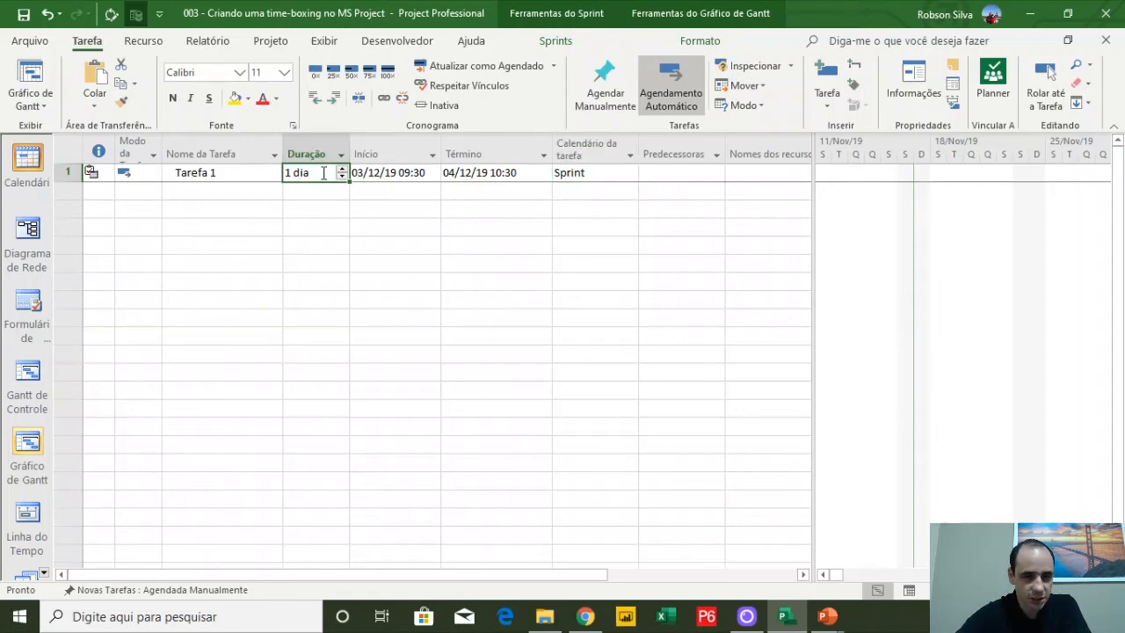
{"action": "left_click", "coordinate": [462, 173]}
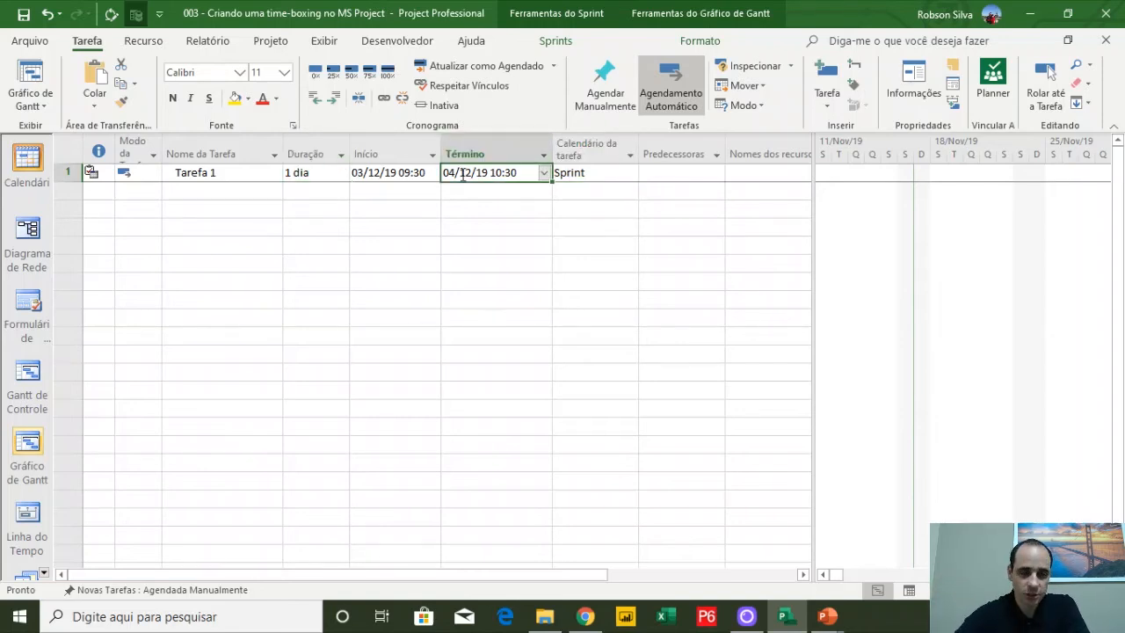
{"action": "mouse_move", "coordinate": [282, 151]}
{"action": "left_mouse_down"}
{"action": "mouse_move", "coordinate": [330, 151]}
{"action": "mouse_move", "coordinate": [292, 151]}
{"action": "left_mouse_up"}
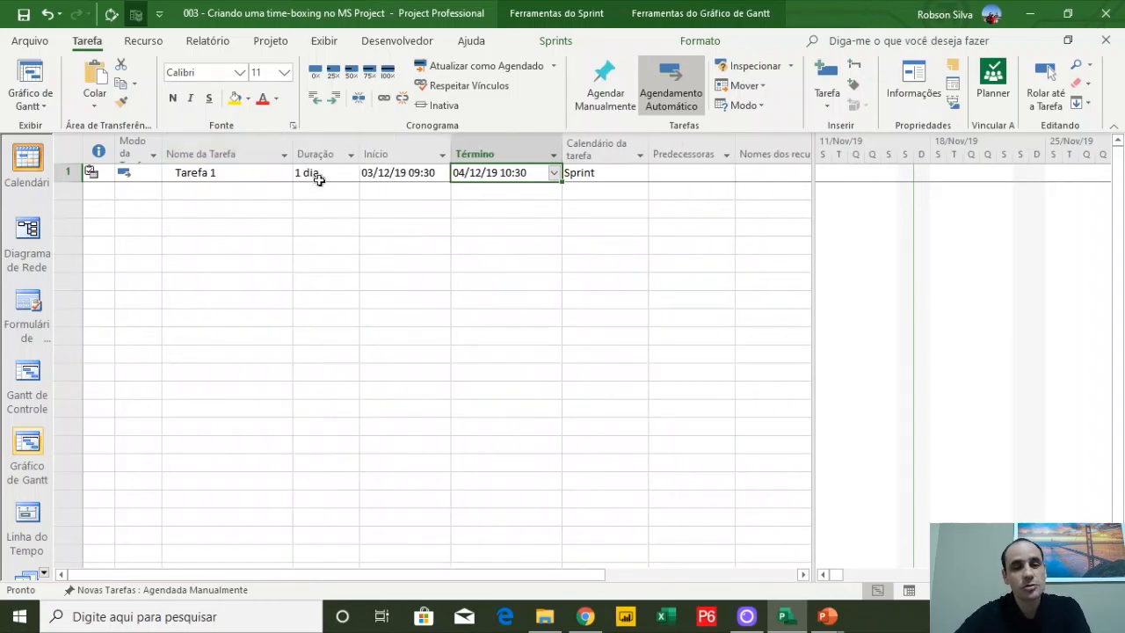
{"action": "left_click", "coordinate": [29, 40]}
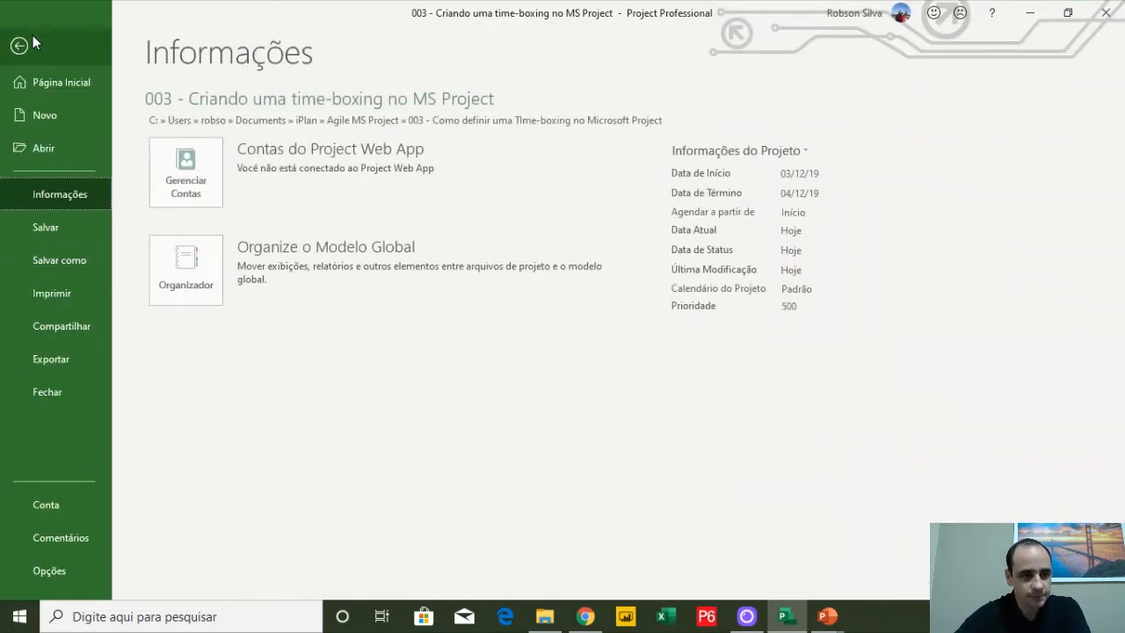
{"action": "left_click", "coordinate": [51, 570]}
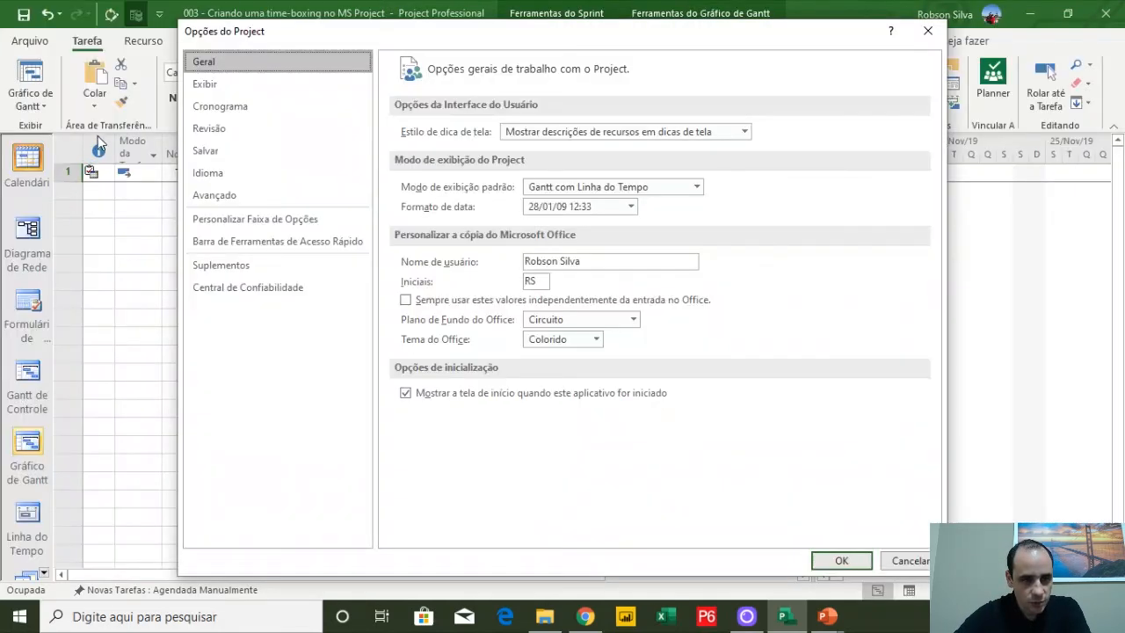
{"action": "left_click", "coordinate": [207, 106]}
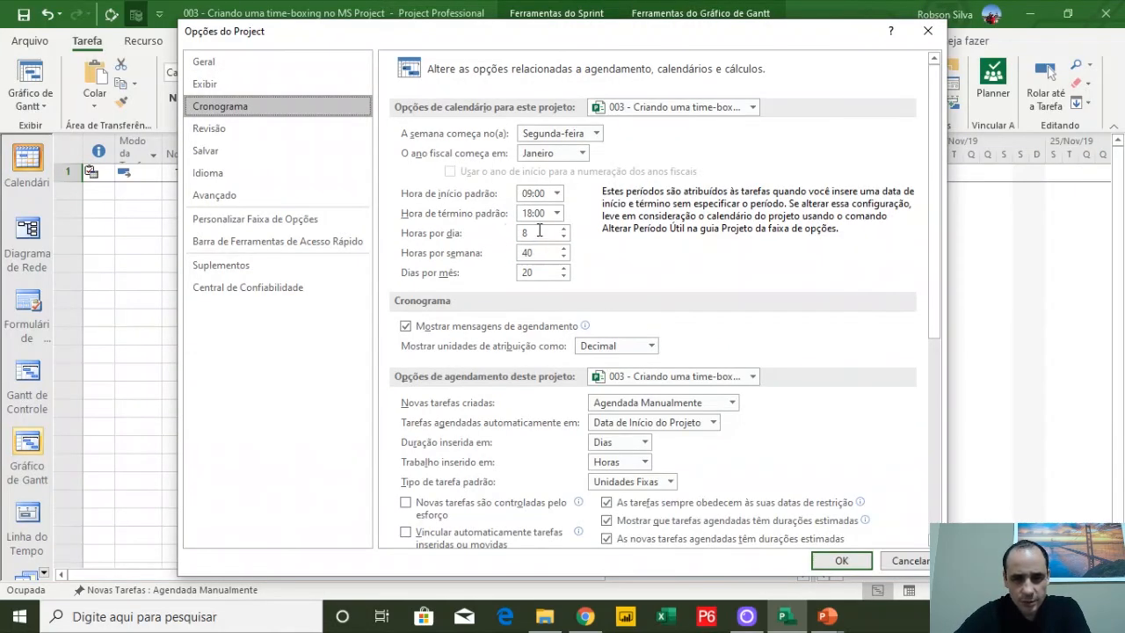
{"action": "left_click_drag", "start_coordinate": [542, 232], "coordinate": [520, 235]}
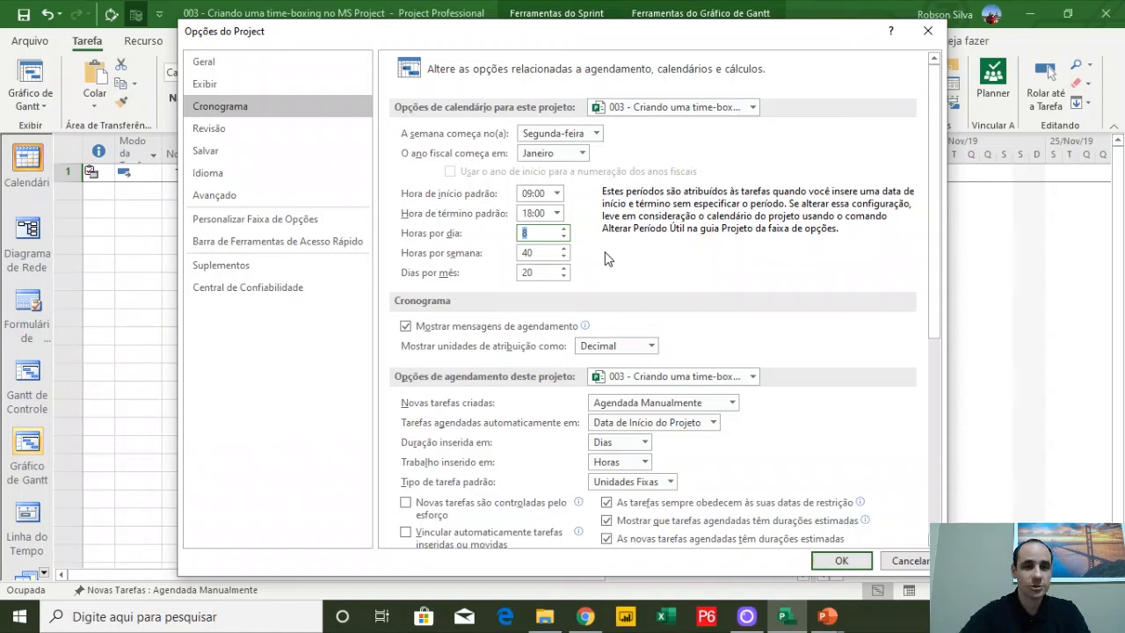
{"action": "left_click", "coordinate": [845, 562]}
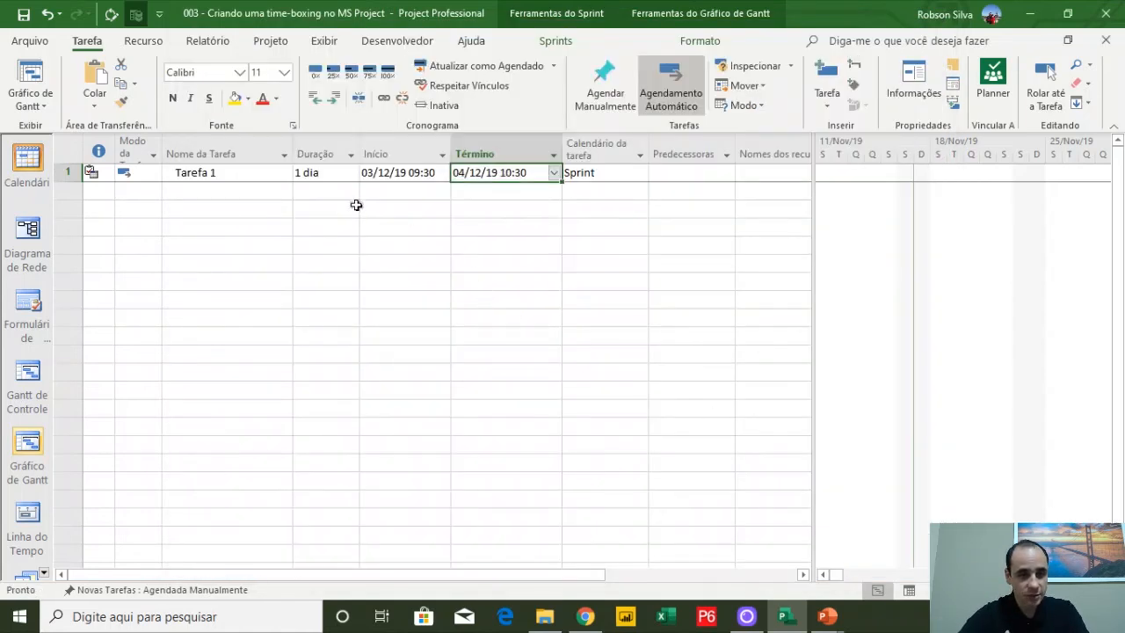
Set Tarefa 1's duration to 7h
{"action": "left_click", "coordinate": [331, 172]}
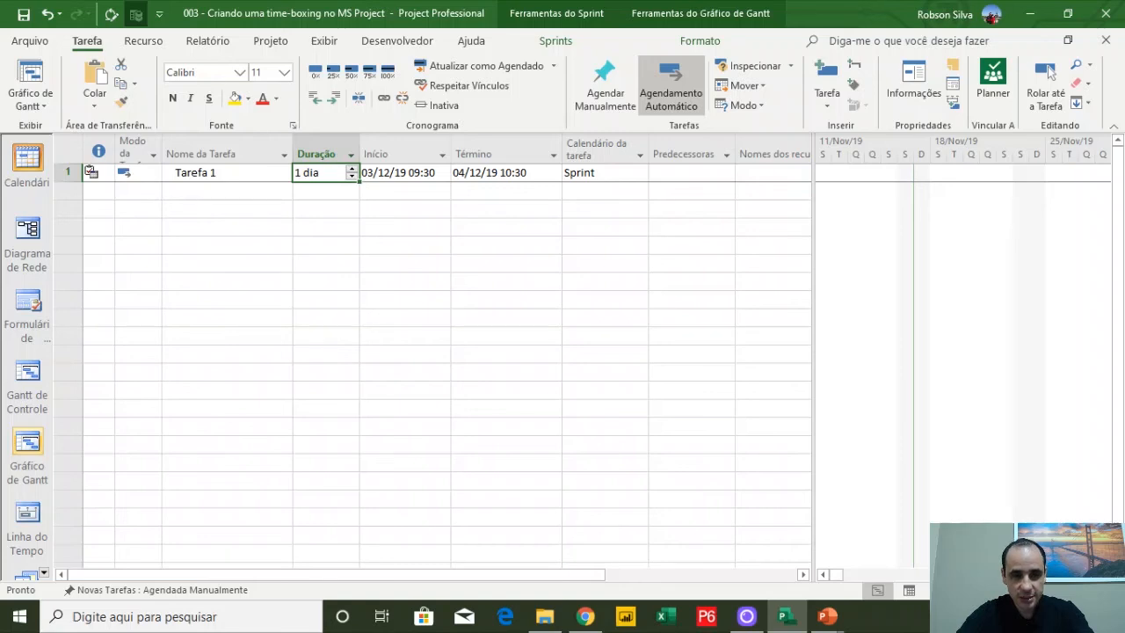
{"action": "type", "text": "7h"}
{"action": "key", "text": "Return"}
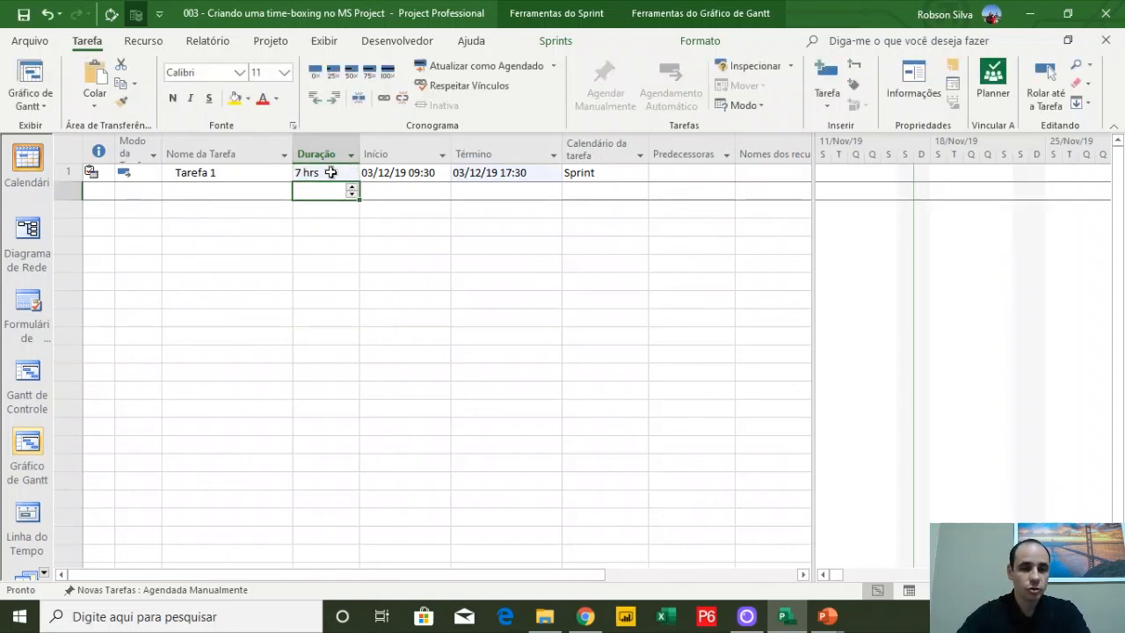
Change Tarefa 1's duration to 8h
{"action": "left_click", "coordinate": [331, 172]}
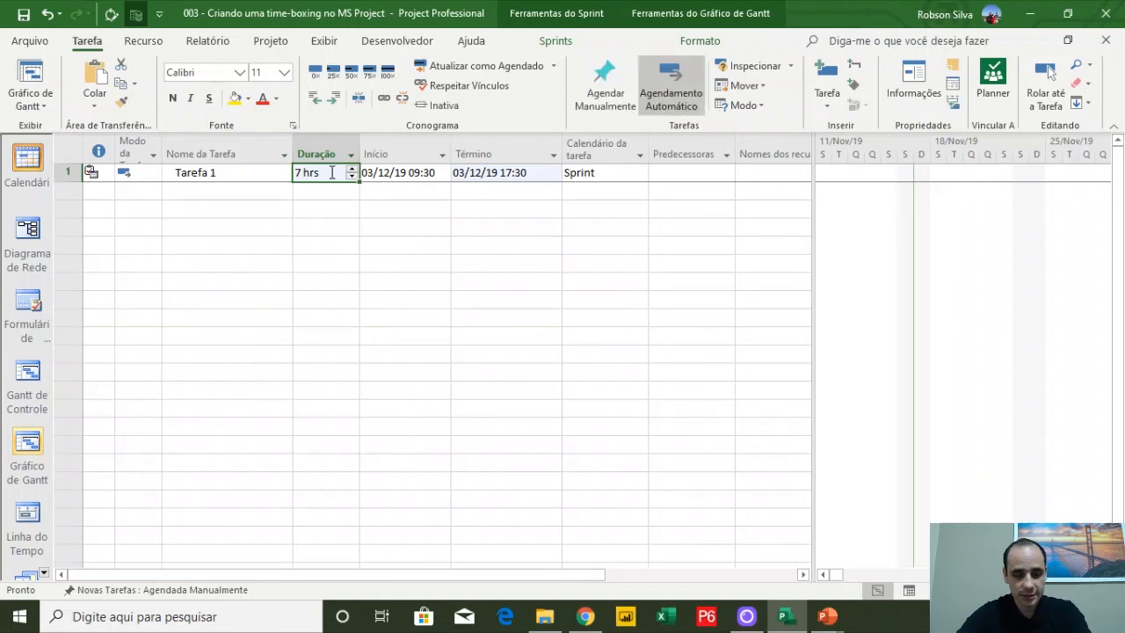
{"action": "type", "text": "8h"}
{"action": "key", "text": "Return"}
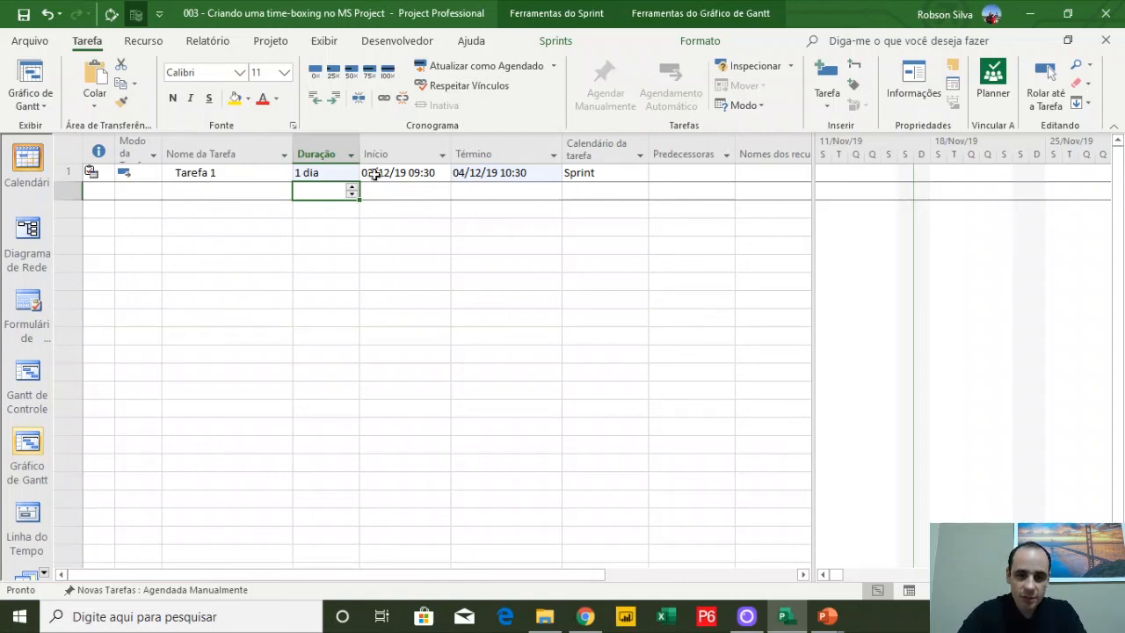
Enter a duration of 7h for Tarefa 1 again
{"action": "left_click", "coordinate": [402, 171]}
{"action": "left_click", "coordinate": [543, 172]}
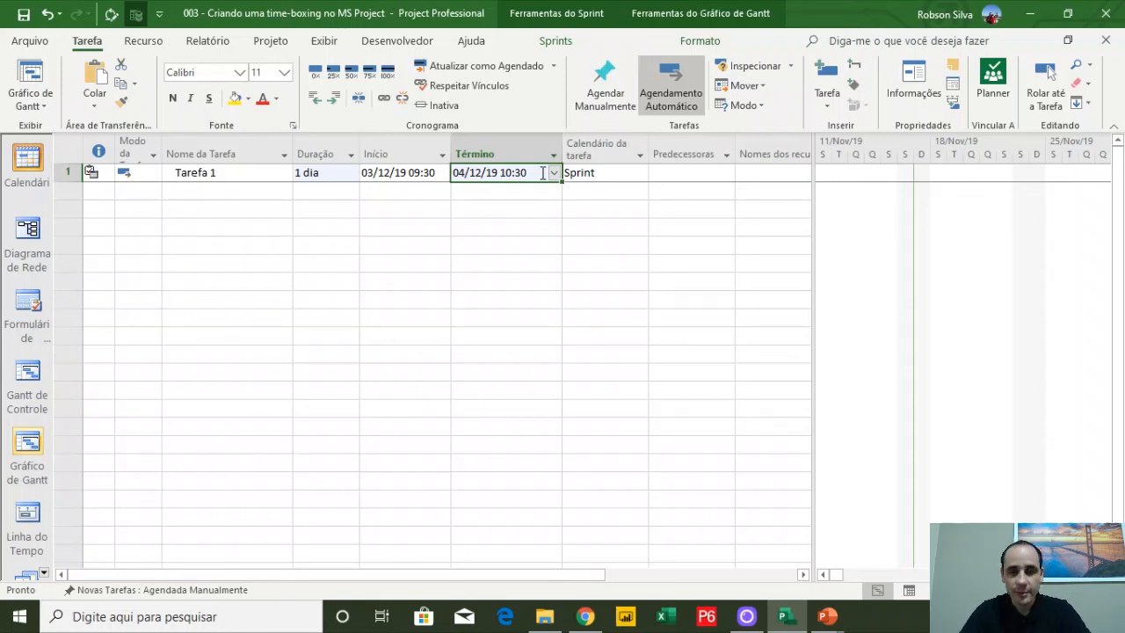
{"action": "left_click", "coordinate": [270, 41]}
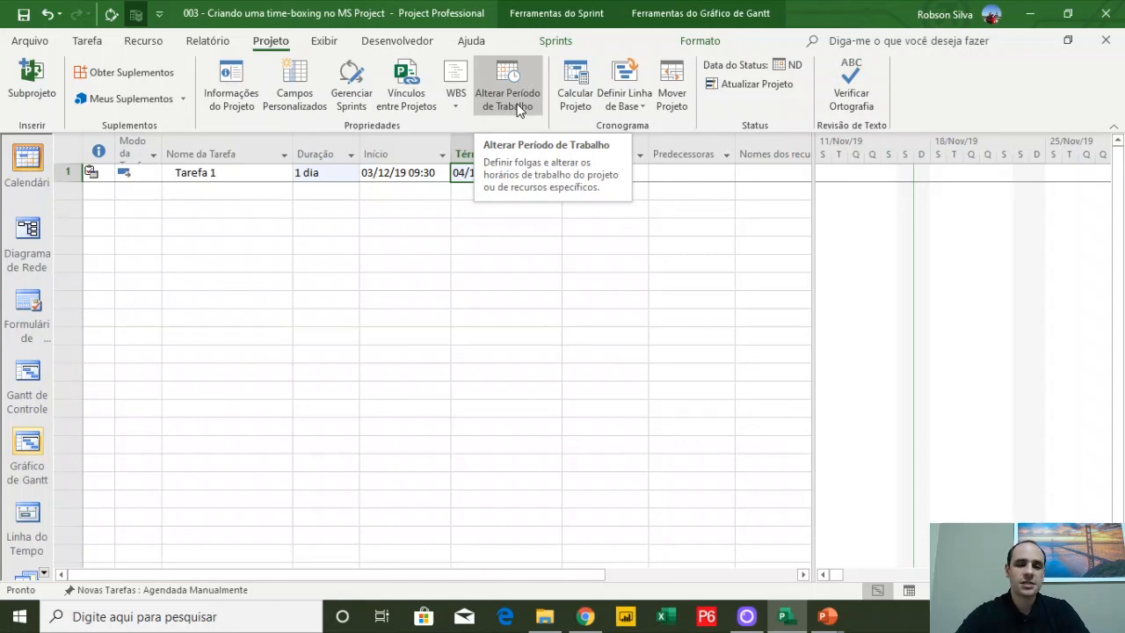
{"action": "left_click", "coordinate": [420, 298]}
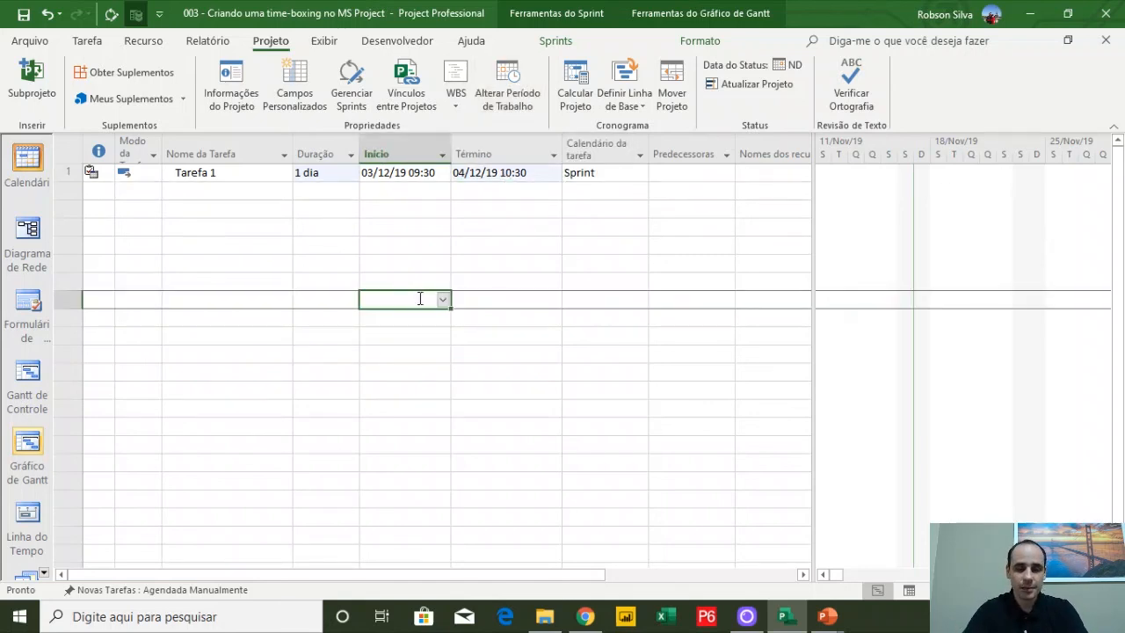
{"action": "left_click_drag", "start_coordinate": [406, 172], "coordinate": [476, 174]}
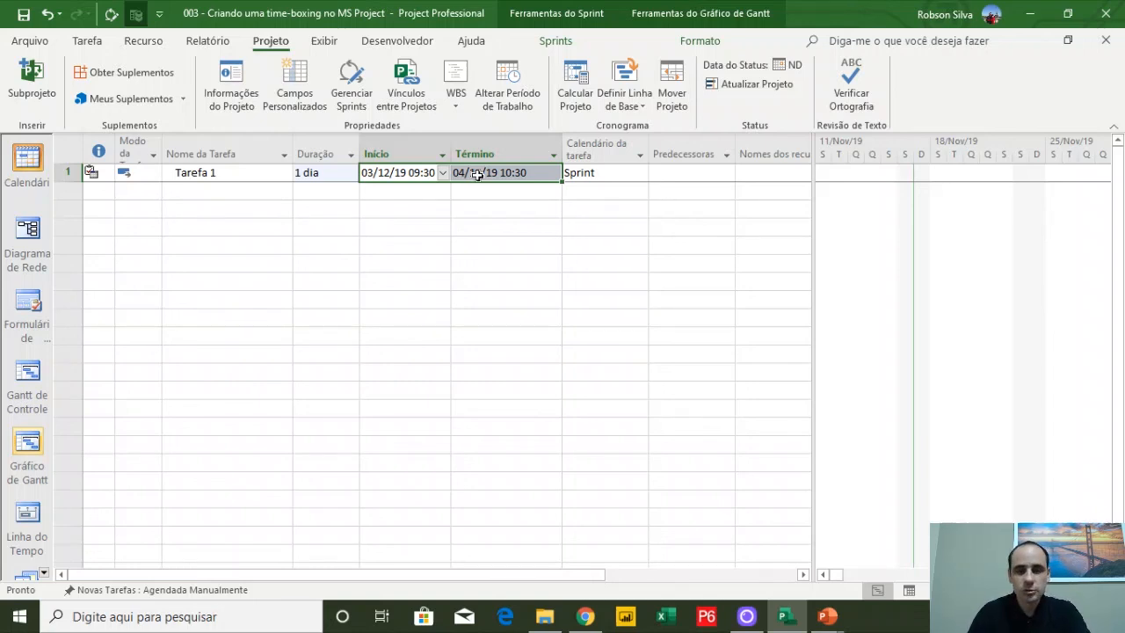
{"action": "left_click", "coordinate": [344, 169]}
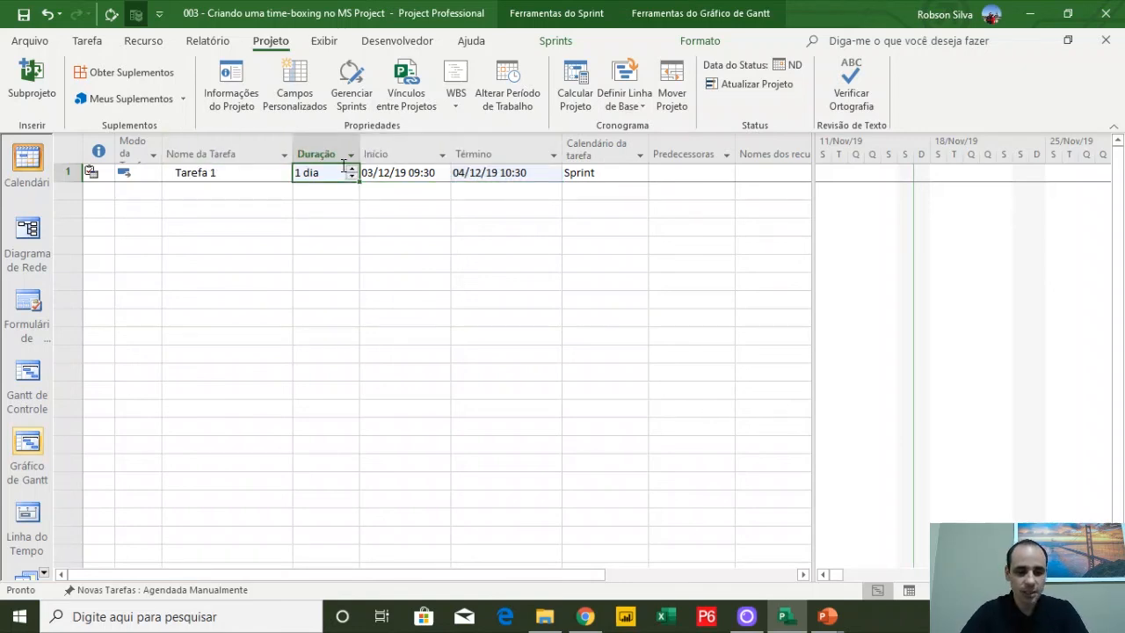
{"action": "type", "text": "7h"}
{"action": "key", "text": "Return"}
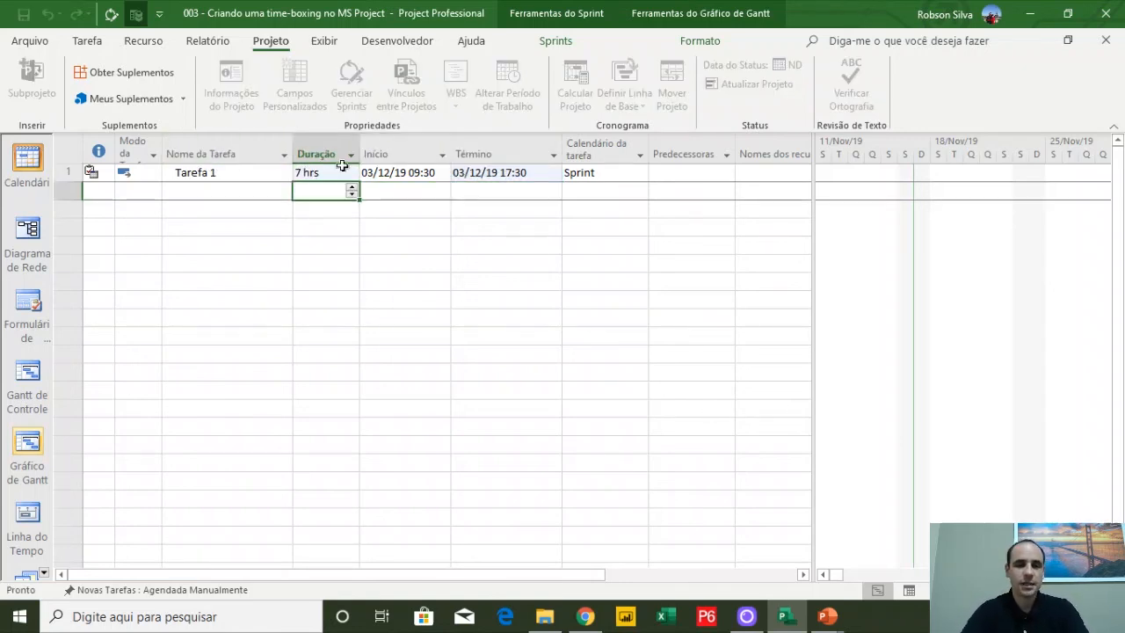